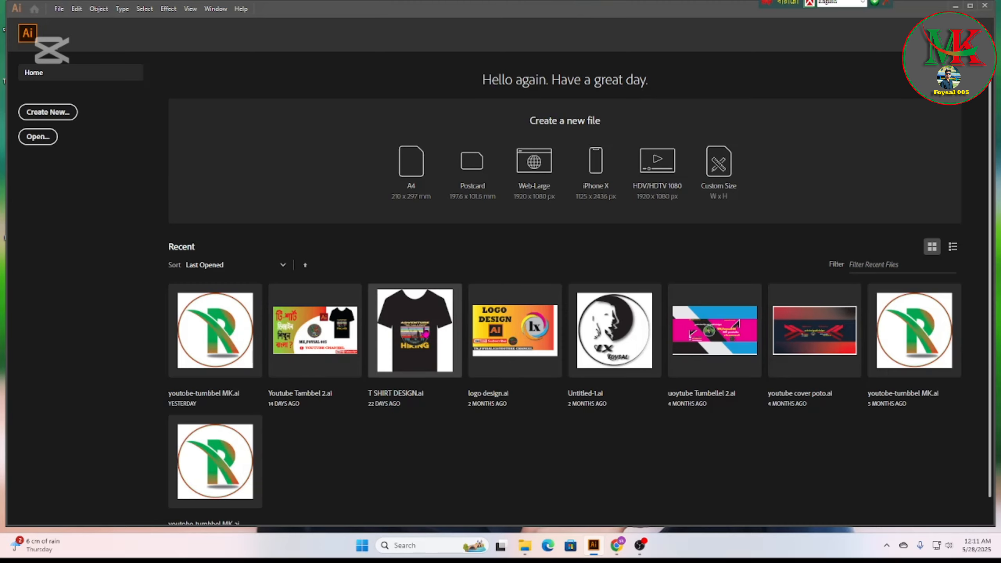
- Open the recent file T SHIRT DESIGN.ai and delete the black t-shirt together with its hiking artwork
left_click(423, 331)
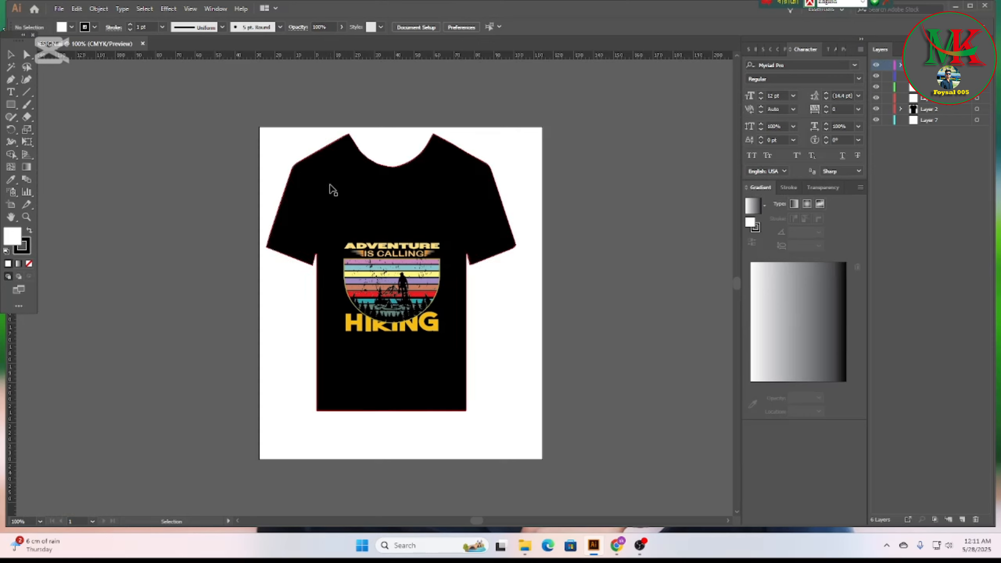
left_click_drag(192, 127, 521, 421)
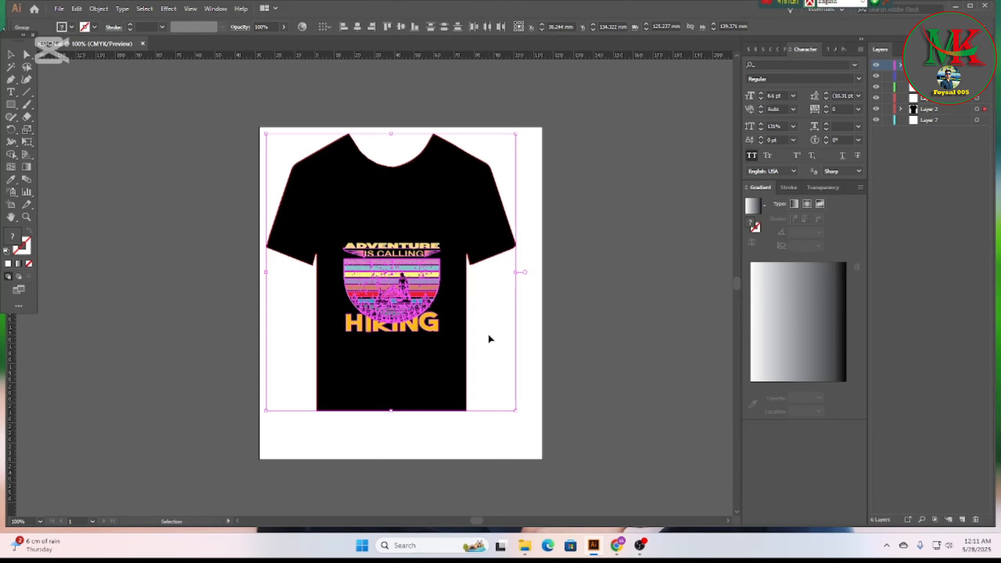
key("Delete")
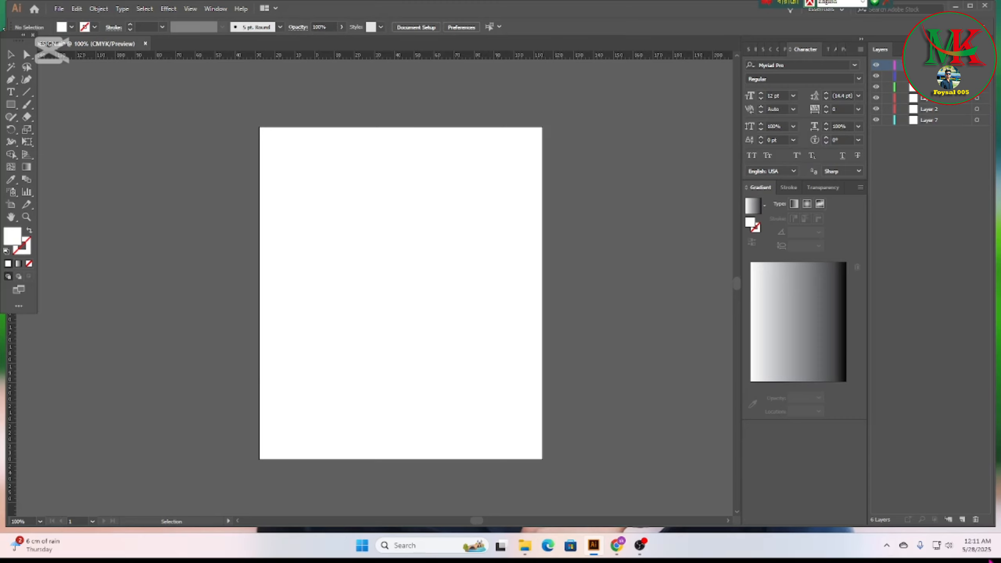
- Delete the five upper layers of the document, keeping only the bottom layer
left_click(975, 520)
left_click(976, 519)
left_click(976, 520)
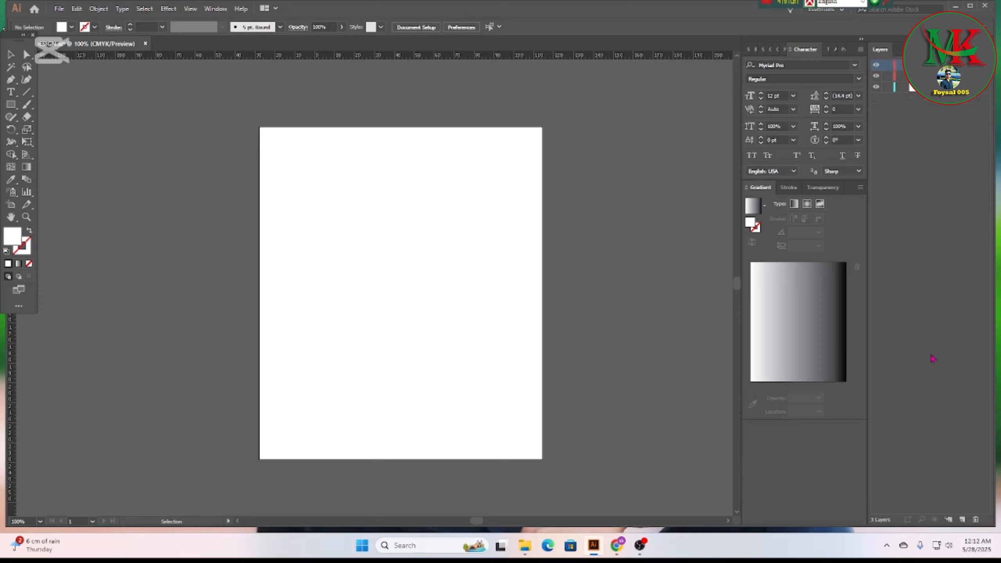
left_click(976, 520)
left_click(976, 520)
- Try to place the printed round-neck white t-shirt image from the PRONT IMEGE folder under Videos > Grapic
left_click(61, 10)
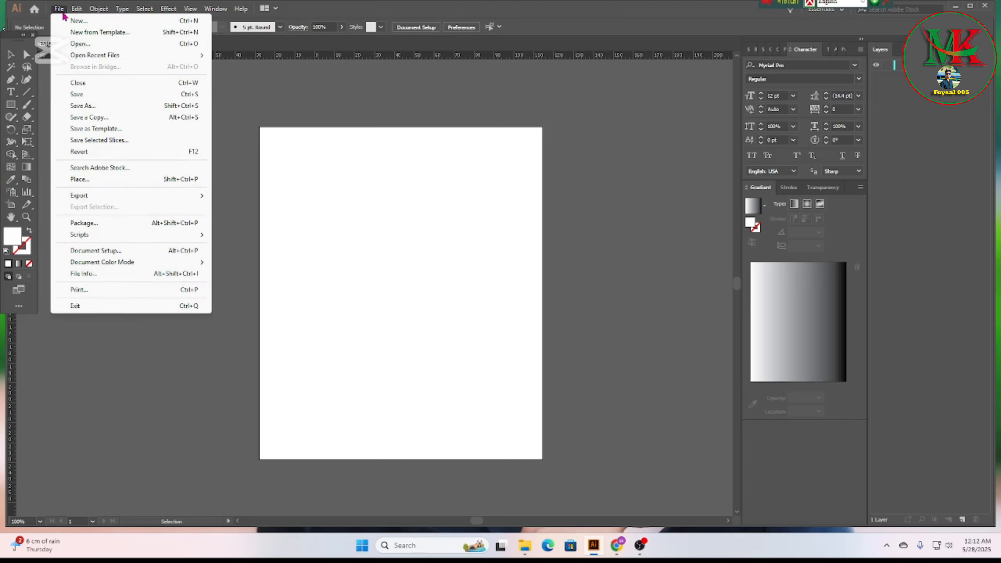
left_click(105, 179)
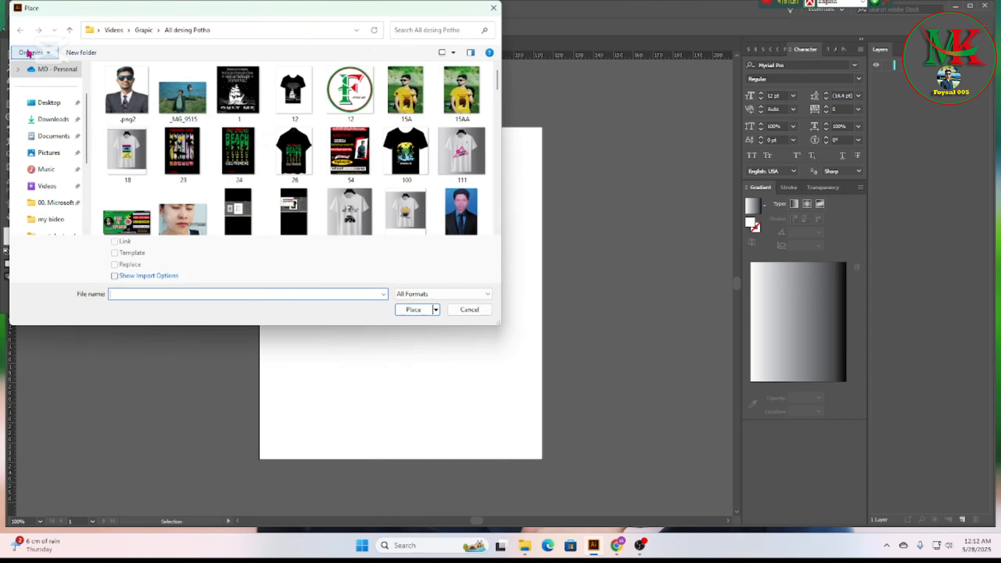
left_click(70, 30)
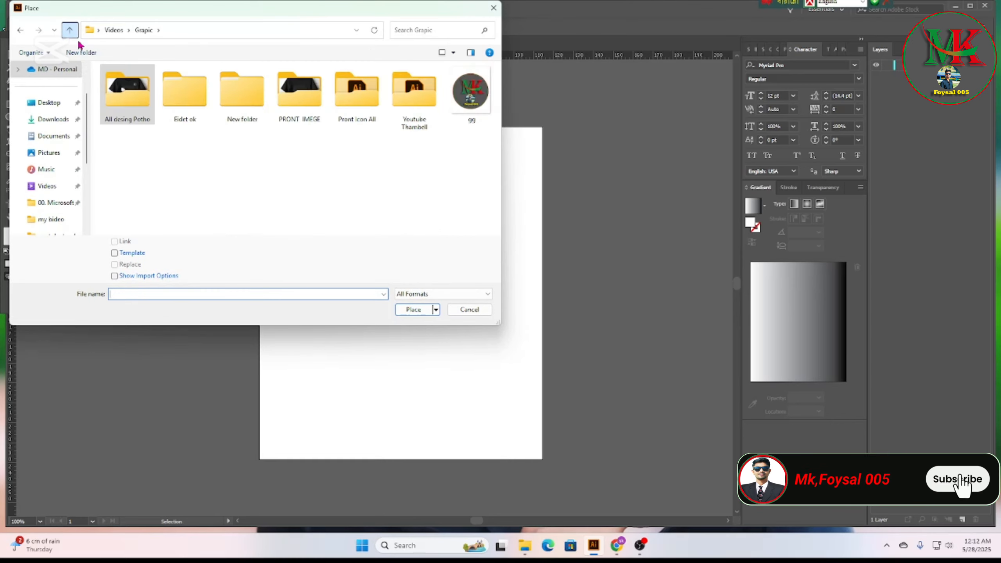
double_click(307, 90)
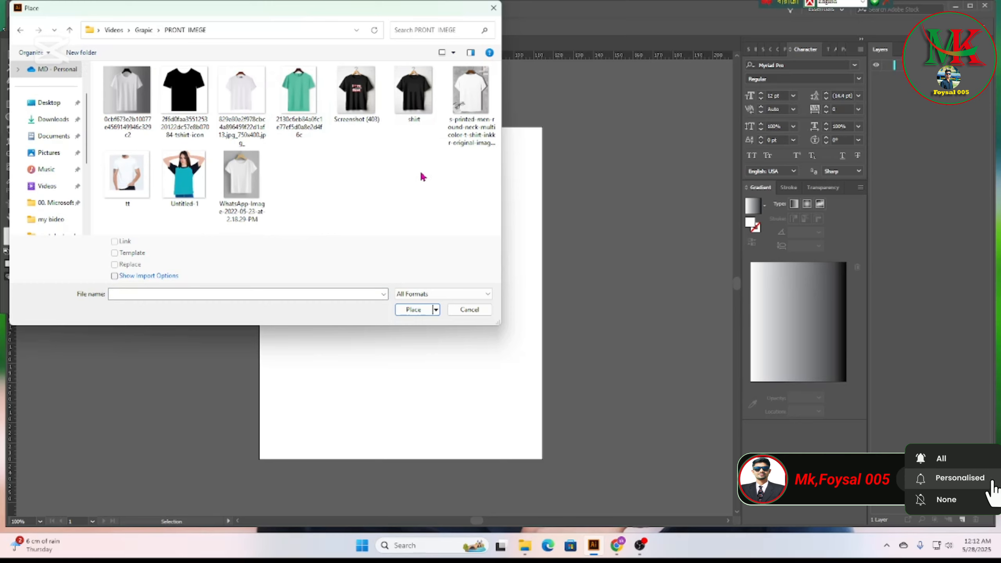
left_click(478, 88)
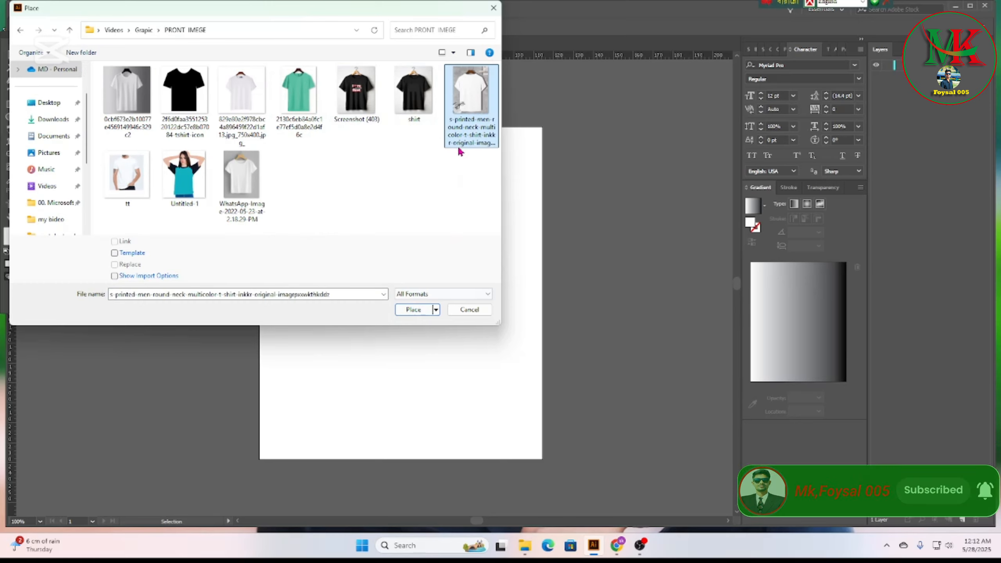
left_click(411, 310)
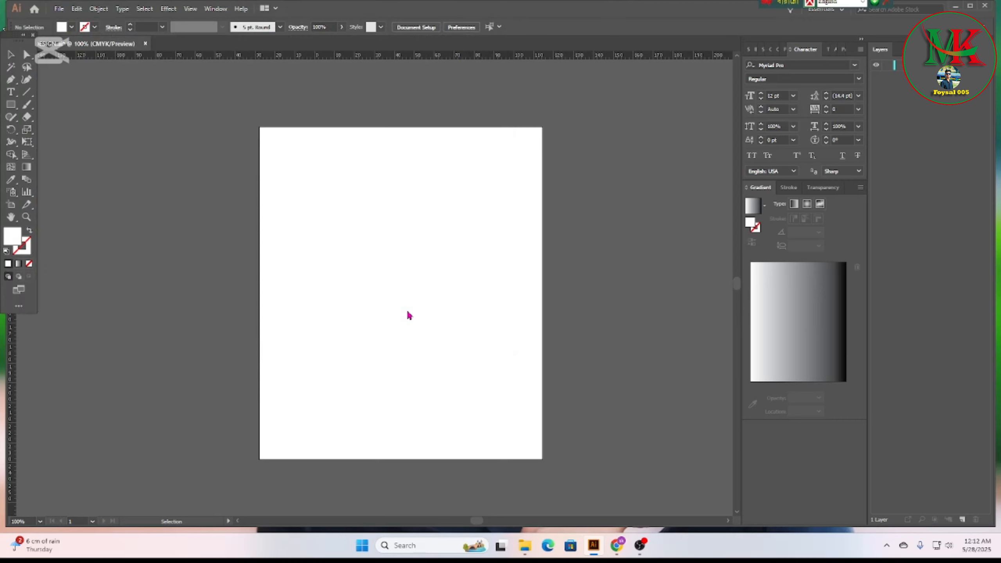
left_click(597, 283)
- Place the WhatsApp image of the white t-shirt on a hanger from the PRONT IMEGE folder onto the artboard
left_click(57, 14)
left_click(97, 183)
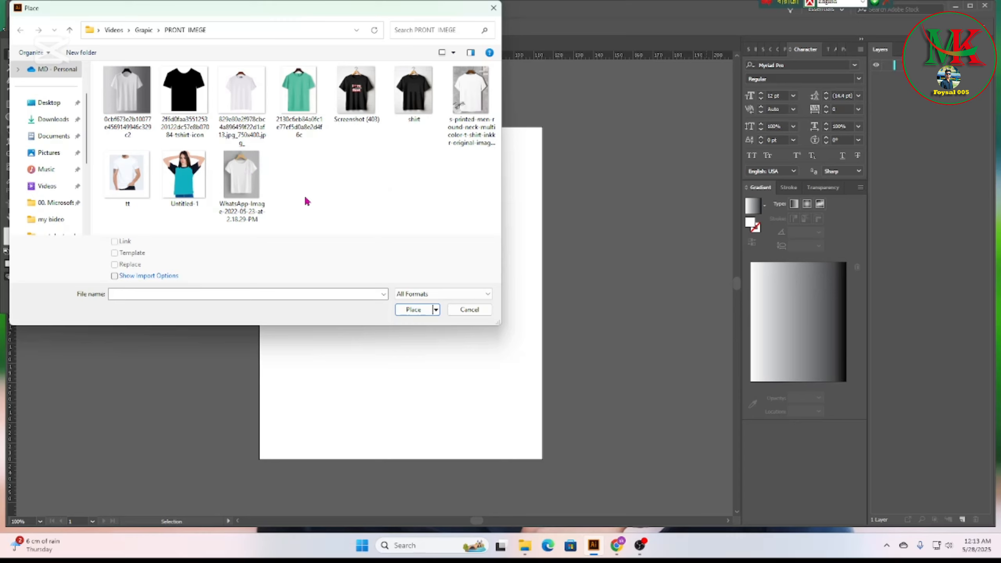
left_click(252, 182)
left_click(413, 310)
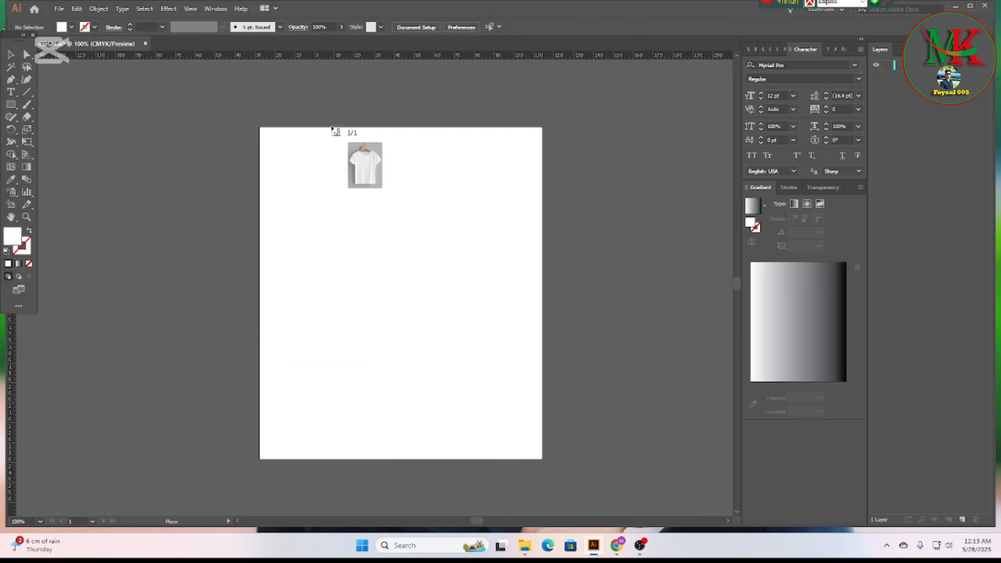
left_click(326, 157)
- Align the shirt photo with the artboard and squash its height to about 167 mm so it ends at the artboard's lower edge
left_click_drag(466, 317, 402, 290)
scroll(457, 460, "down", 1)
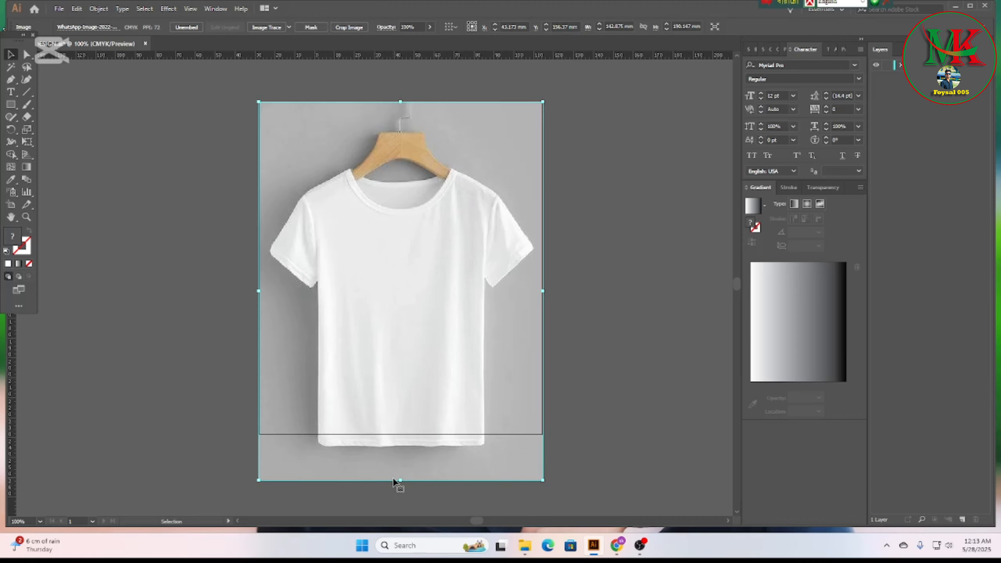
left_click_drag(400, 482, 401, 433)
left_click(577, 295)
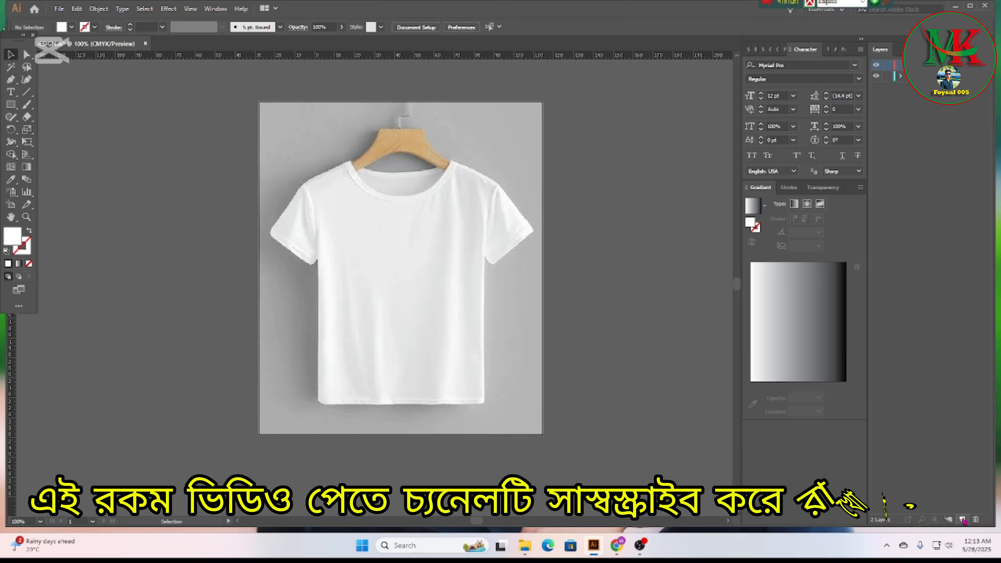
- Add a new layer, lock the layer holding the shirt photo, and make the new layer active
left_click(962, 519)
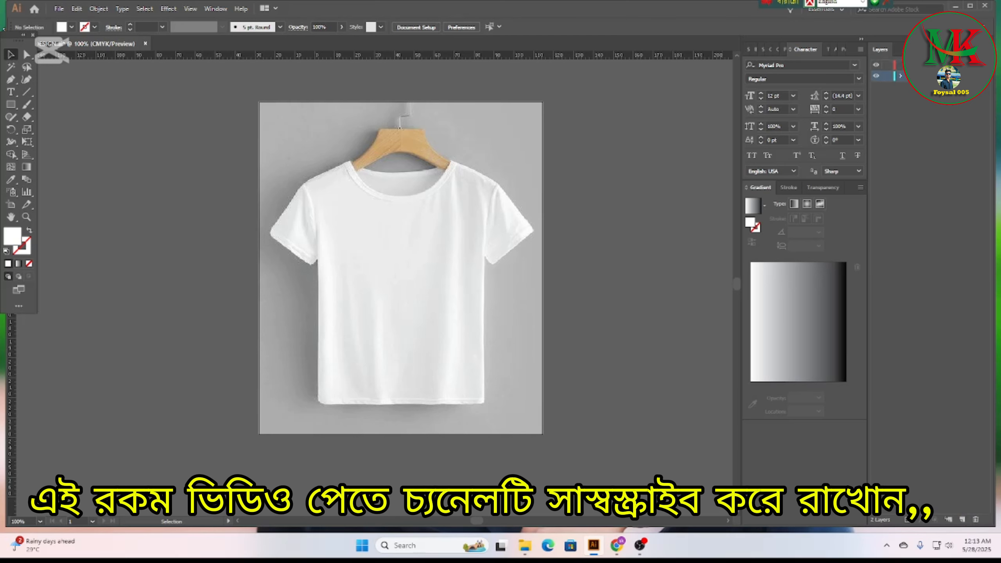
left_click(414, 227)
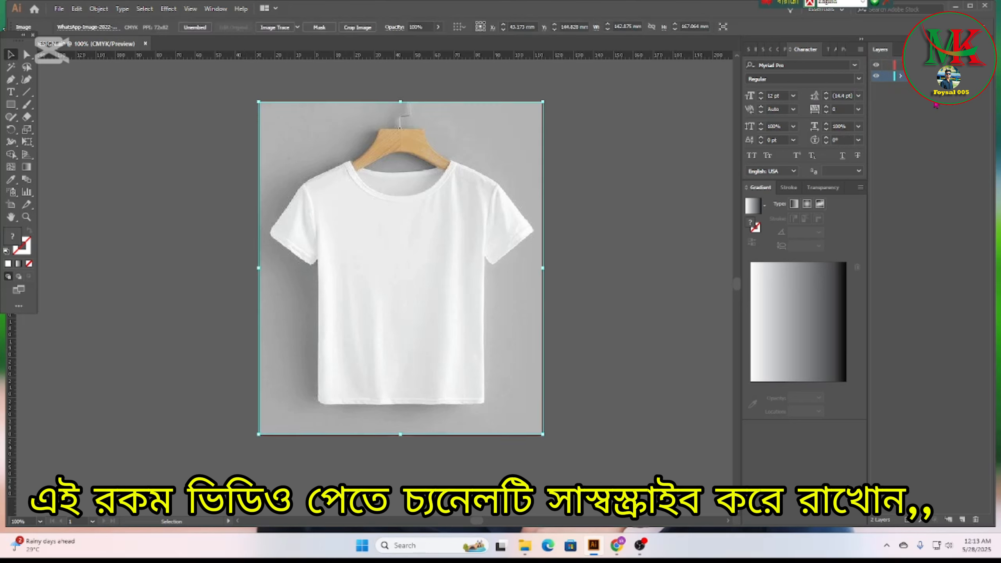
left_click(887, 76)
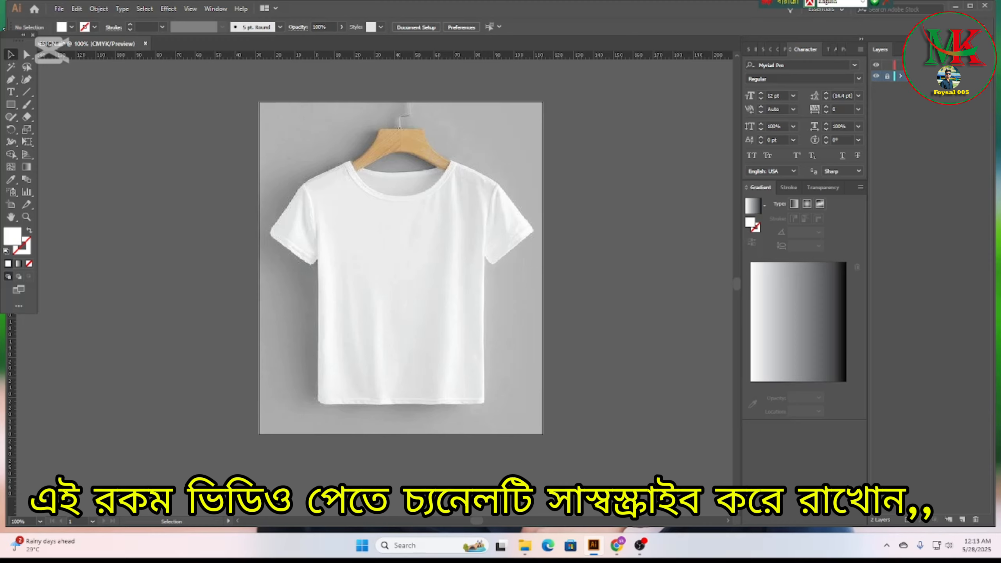
left_click(883, 65)
- Add the Bangla text "এক দিনের কসাই" at 36 pt across the shirt's chest, using the Unicode keyboard mode
scroll(365, 193, "up", 1)
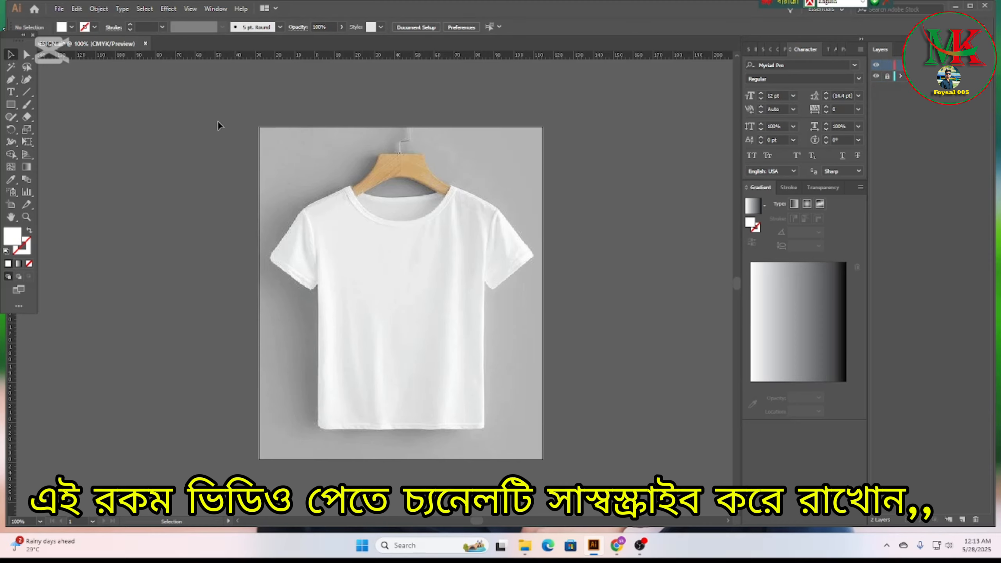
scroll(619, 233, "down", 1)
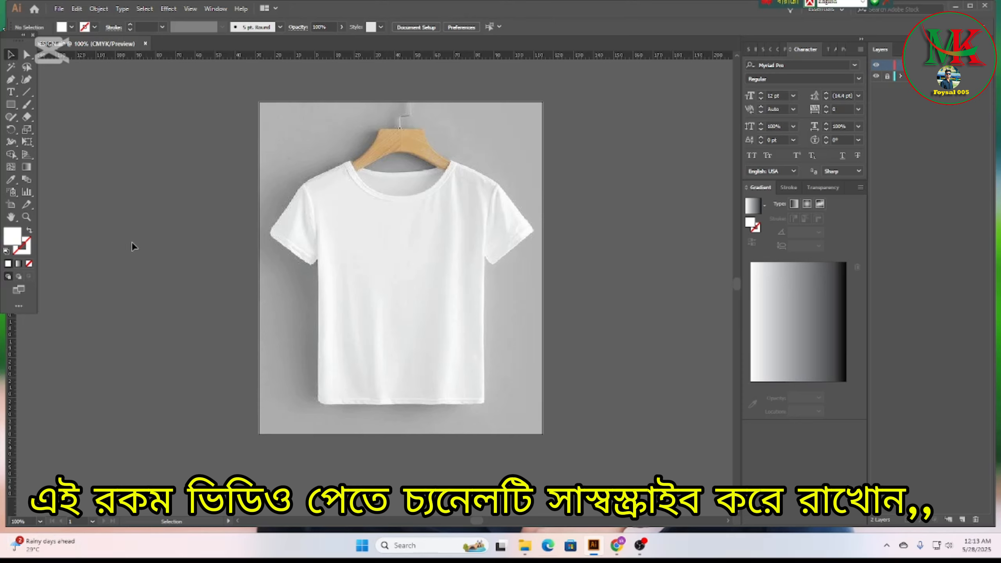
left_click(11, 92)
left_click(338, 228)
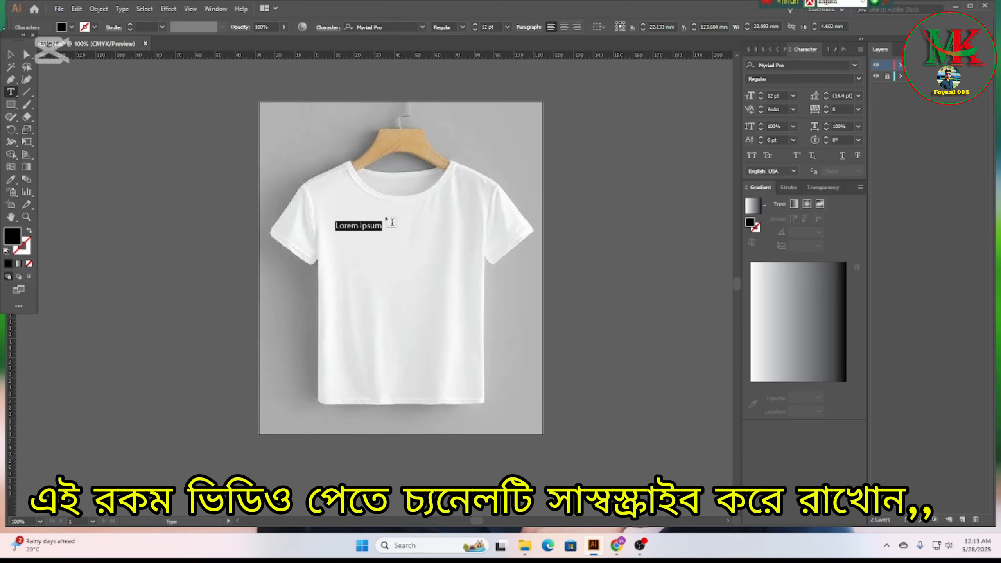
left_click(507, 27)
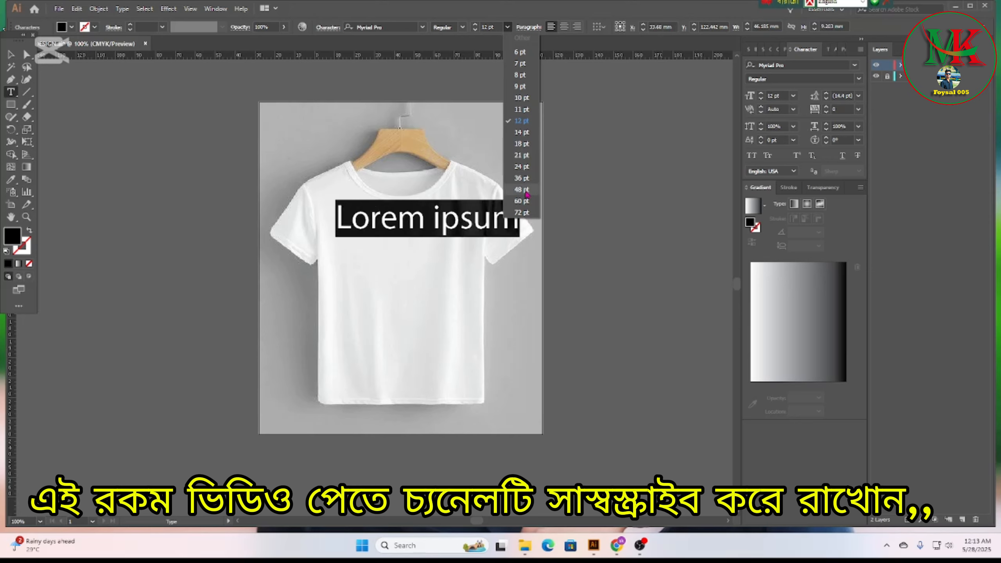
left_click(521, 178)
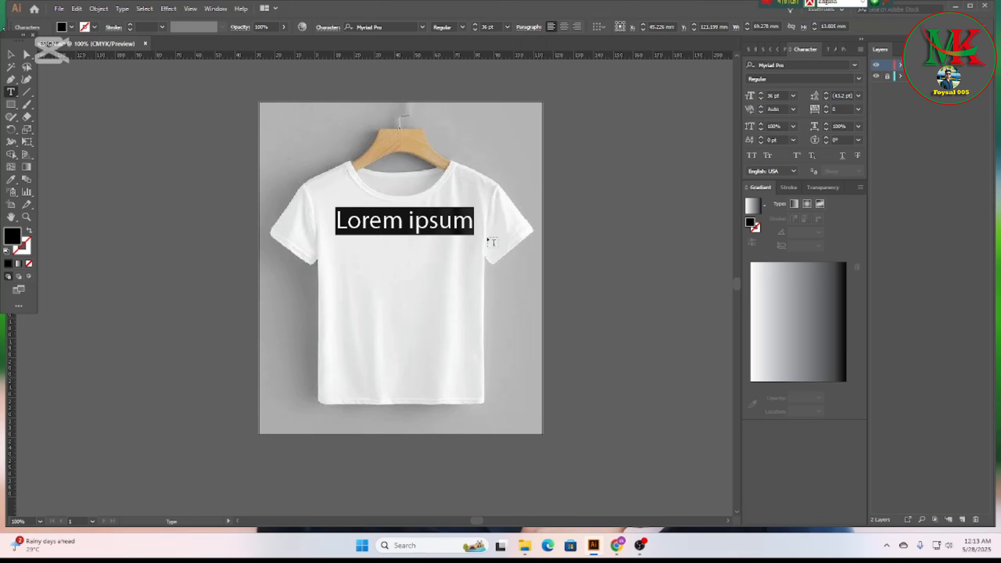
key("BackSpace")
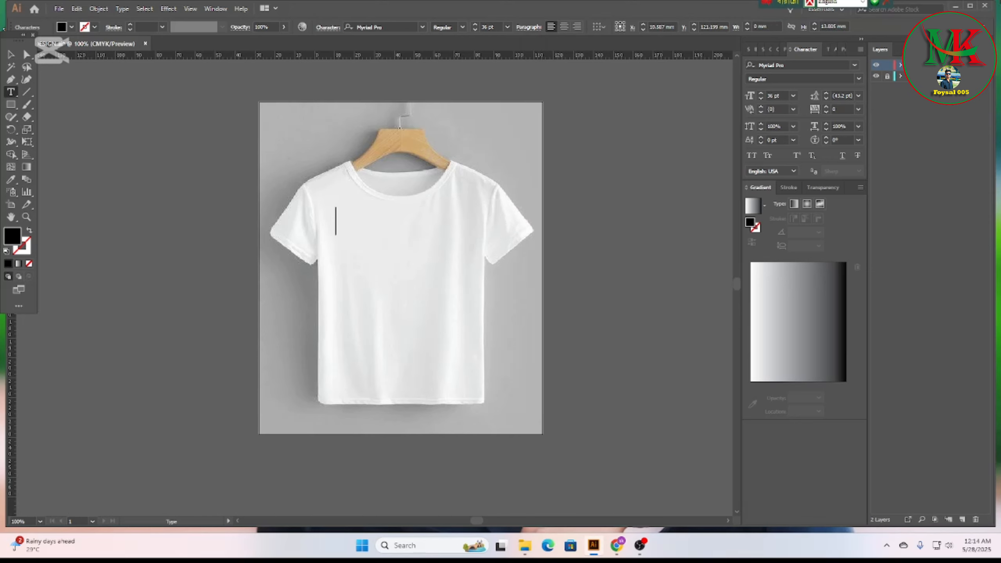
left_click(862, 3)
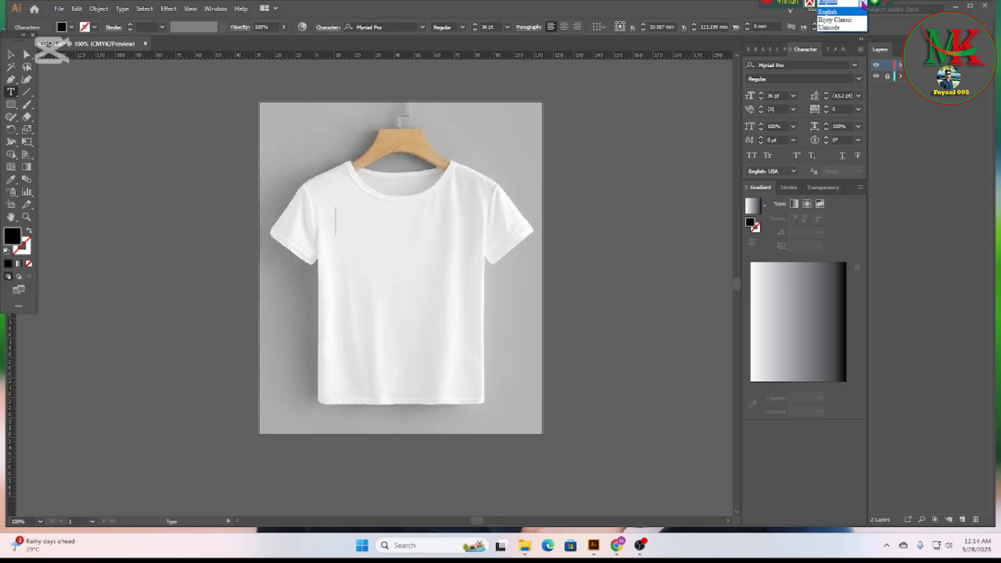
left_click(843, 28)
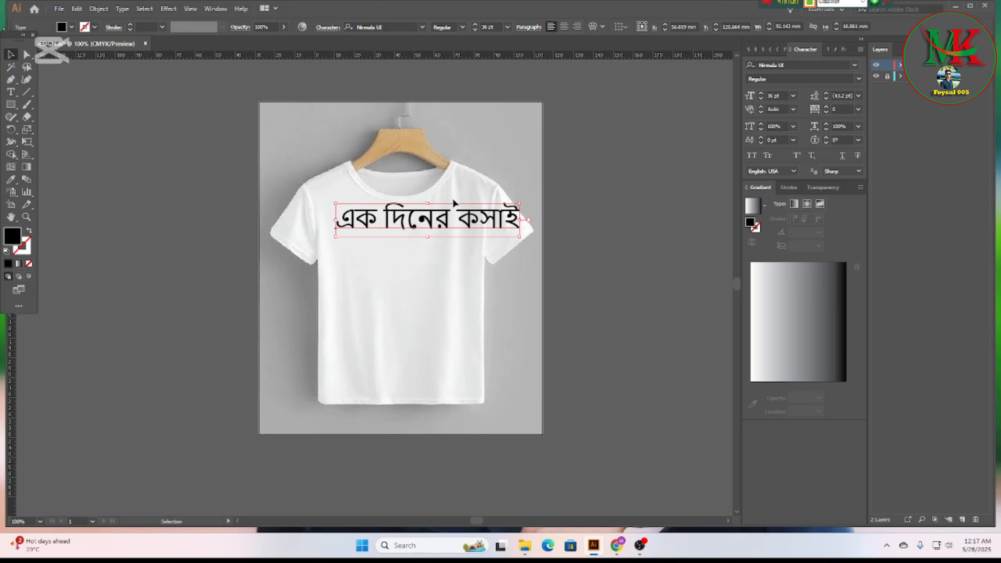
- Split the phrase into three separate words beside the artboard and move the word "এক" onto the shirt's upper chest
left_click_drag(474, 219, 193, 234)
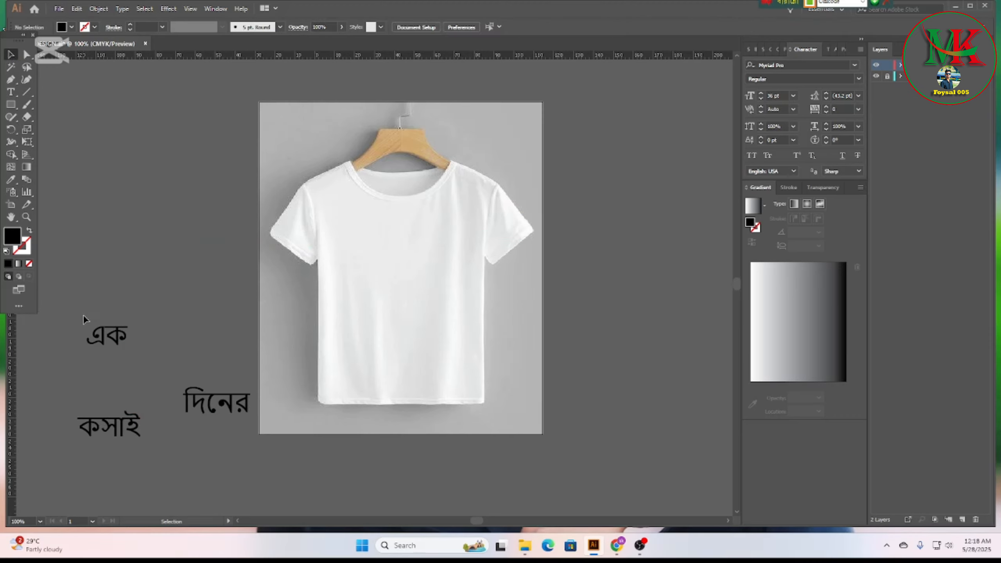
left_click_drag(123, 339, 370, 246)
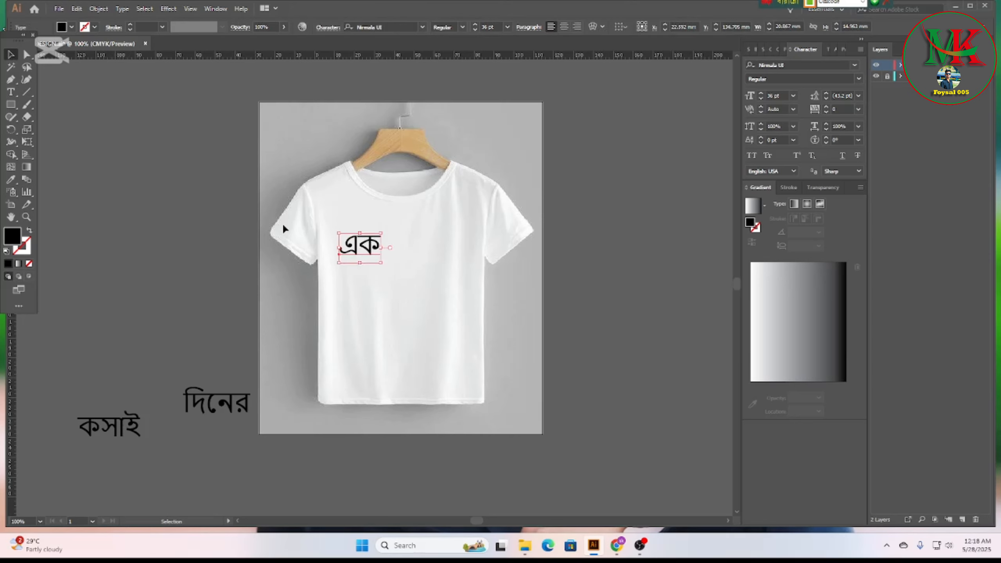
- Change the font of the word "এক" to Li Alinur Sangbadpatra Unicode and set its horizontal scale to 165%
left_click(854, 65)
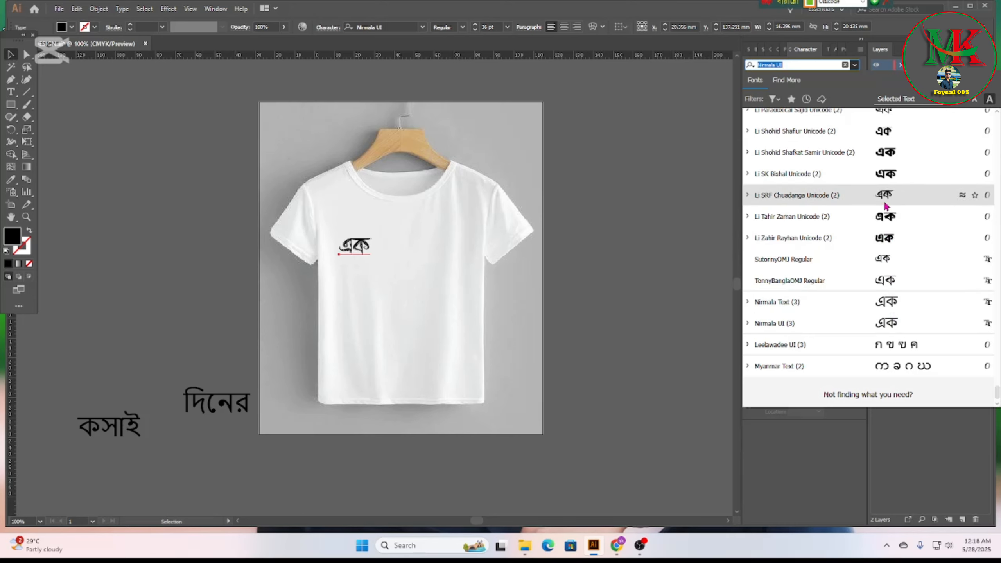
scroll(886, 204, "up", 5)
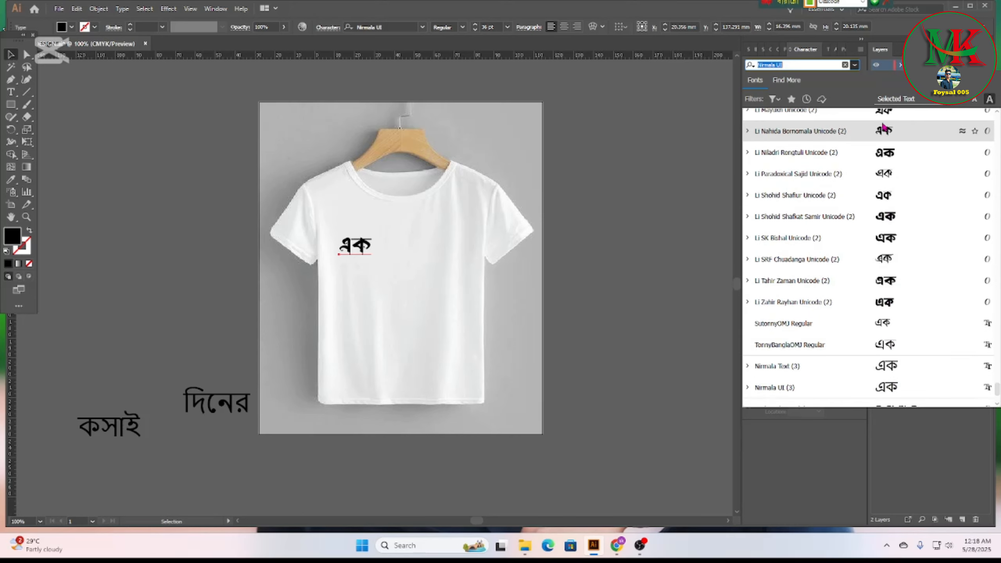
scroll(886, 146, "up", 3)
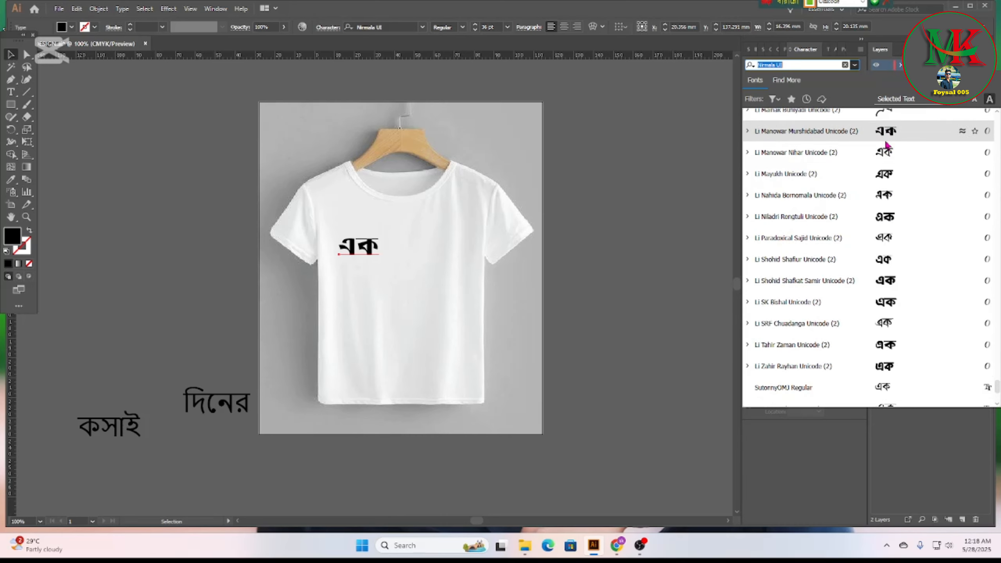
scroll(889, 178, "up", 3)
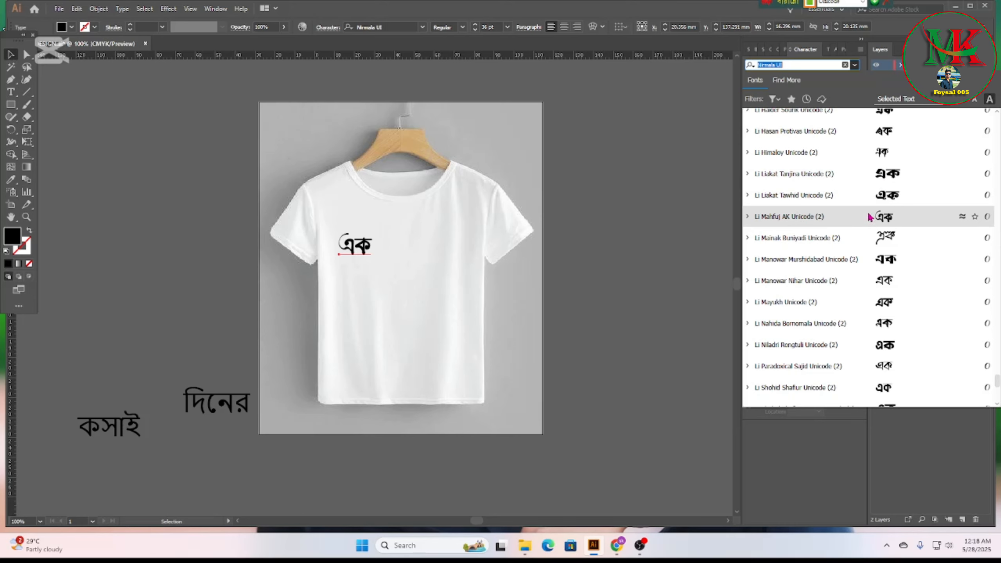
scroll(872, 197, "up", 6)
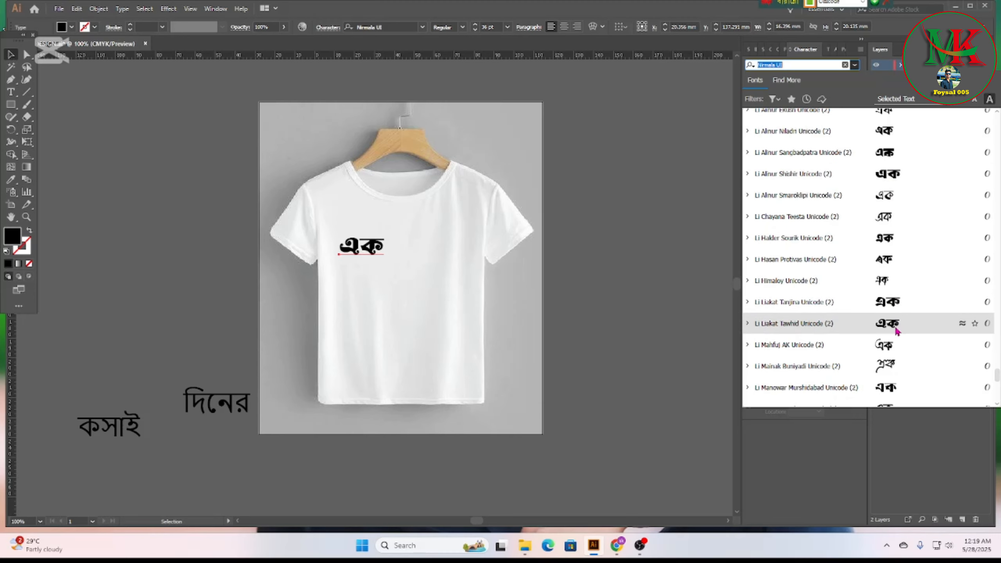
scroll(891, 223, "up", 3)
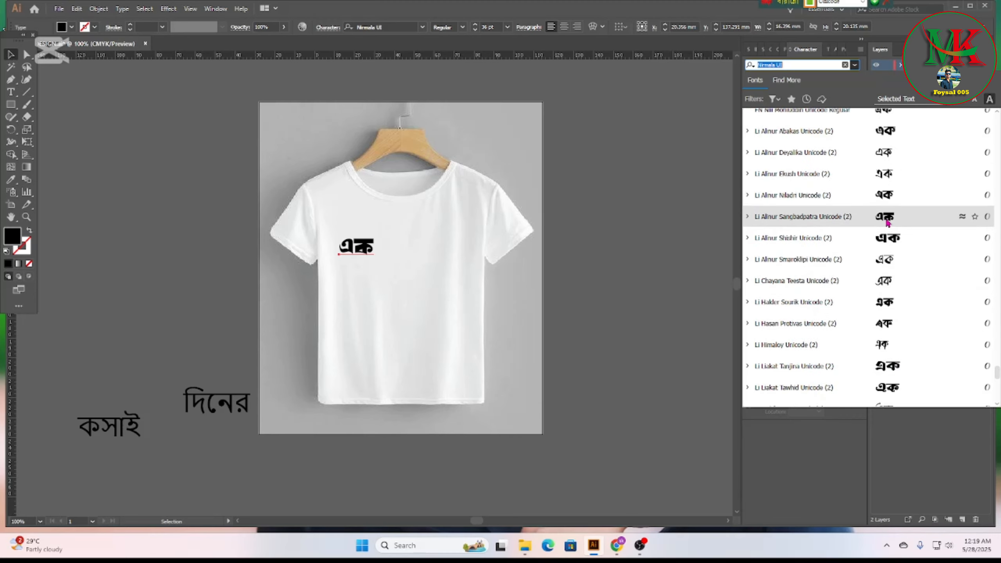
left_click(886, 222)
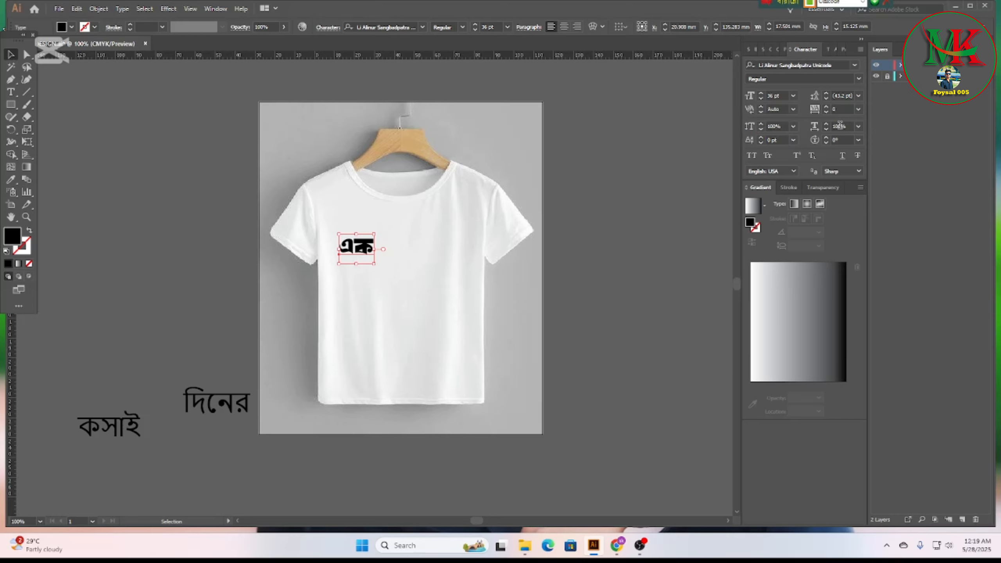
left_click(827, 125)
left_click_drag(827, 125, 827, 125)
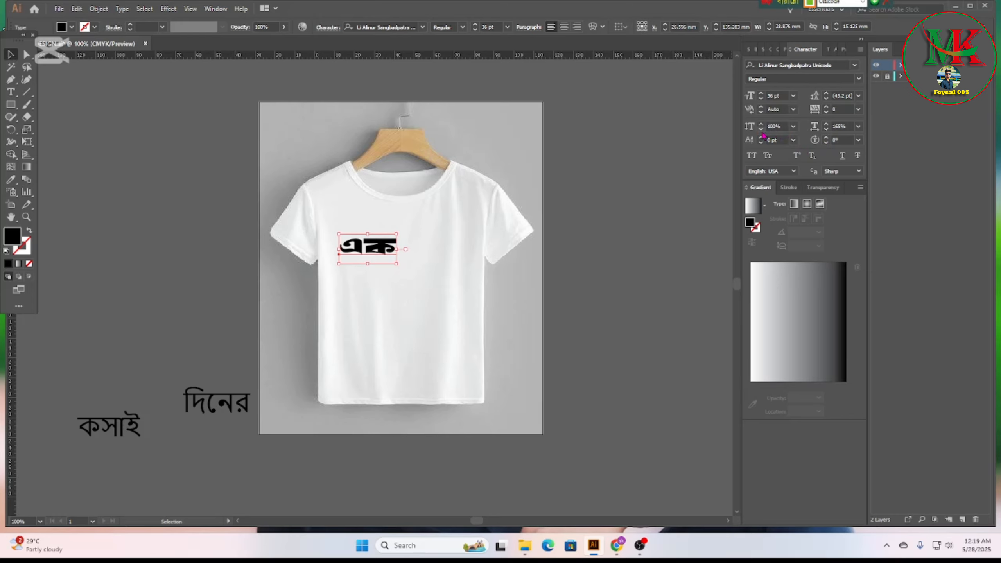
- Set the word "এক" to 162% vertical and 190% horizontal scale and nudge it slightly down on the chest
left_click_drag(761, 132, 761, 126)
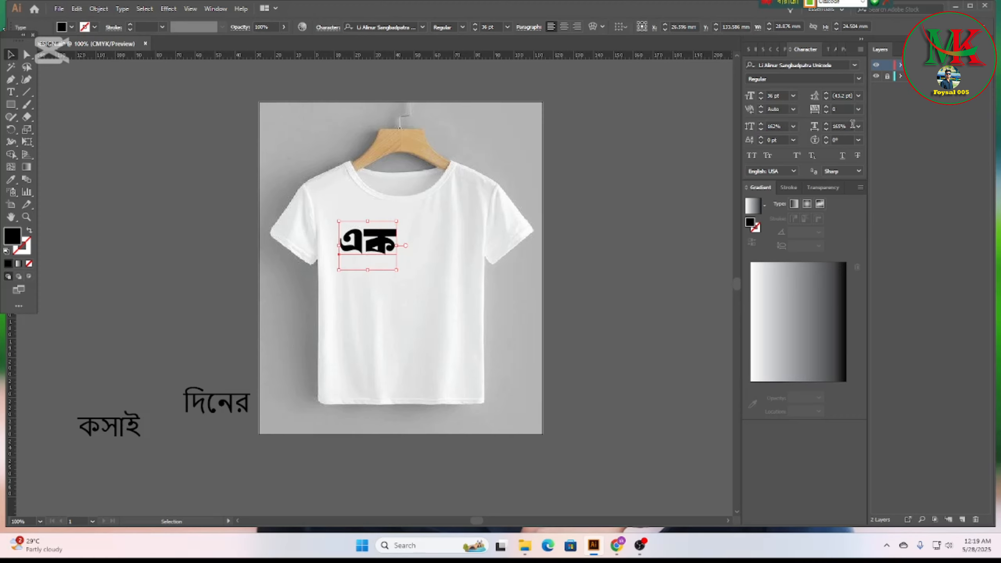
left_click_drag(826, 126, 827, 127)
left_click(383, 314)
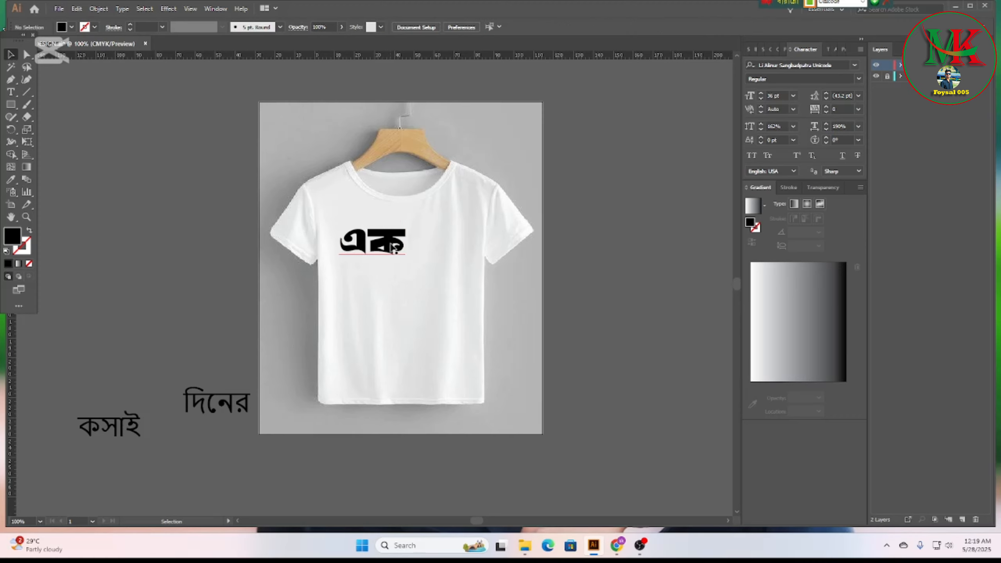
left_click_drag(390, 245, 389, 249)
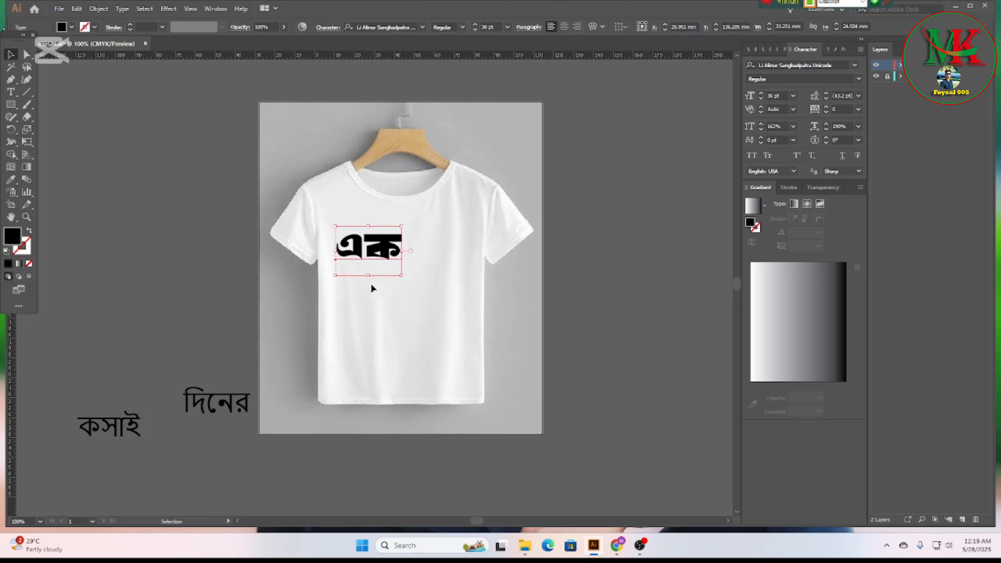
left_click(370, 283)
- Convert the word "এক" from live text to outlines
scroll(369, 287, "up", 2)
scroll(380, 274, "up", 1)
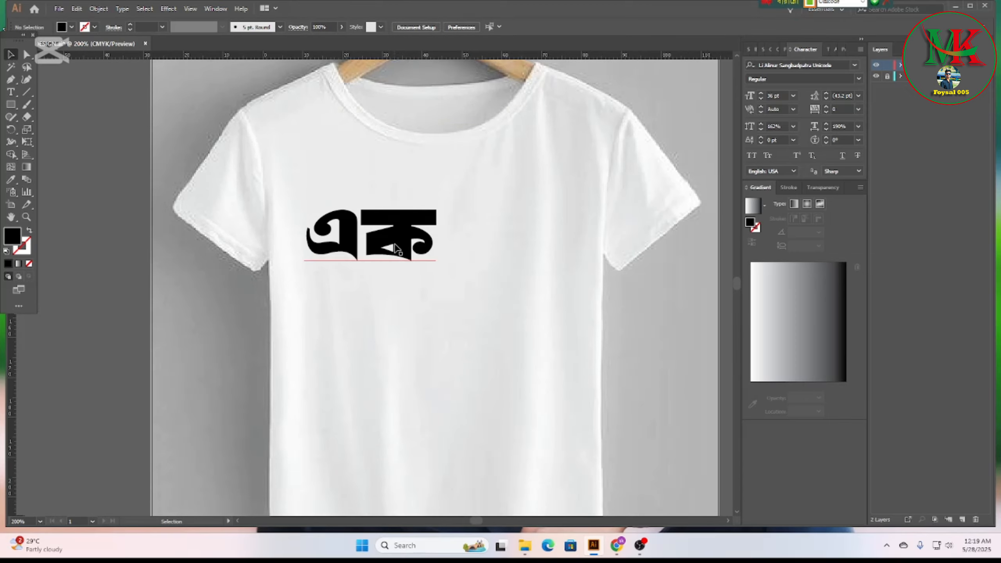
left_click(398, 241)
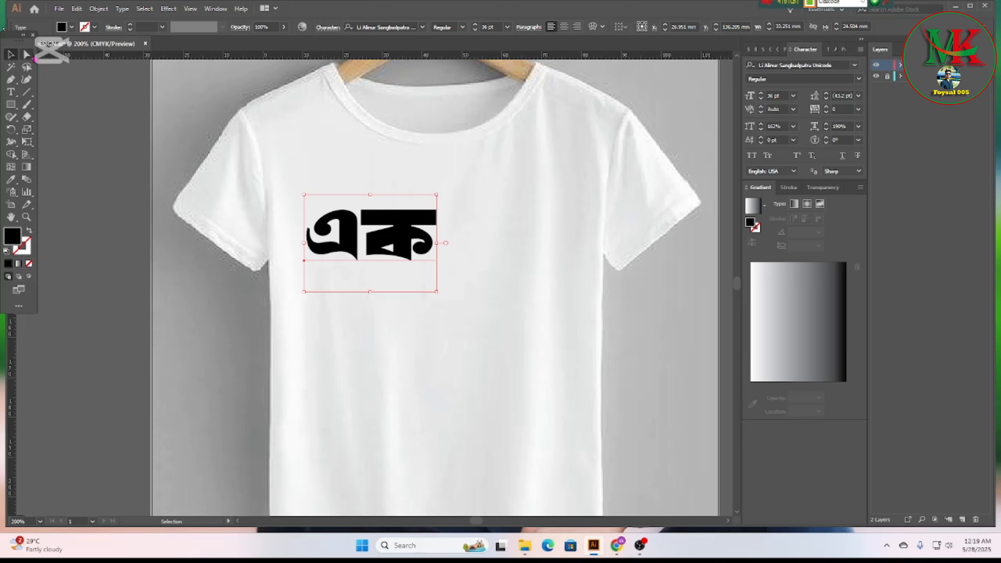
right_click(383, 241)
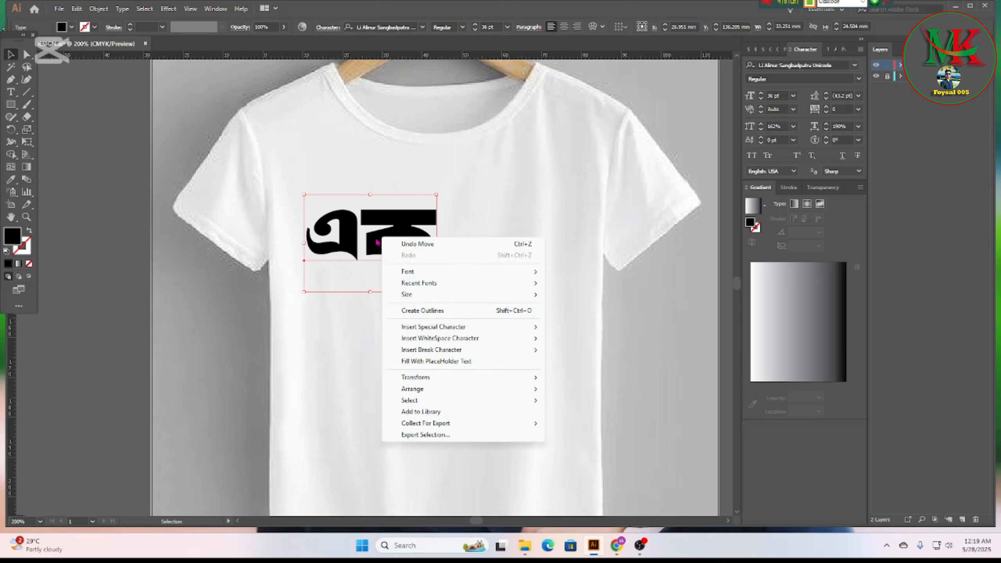
left_click(443, 311)
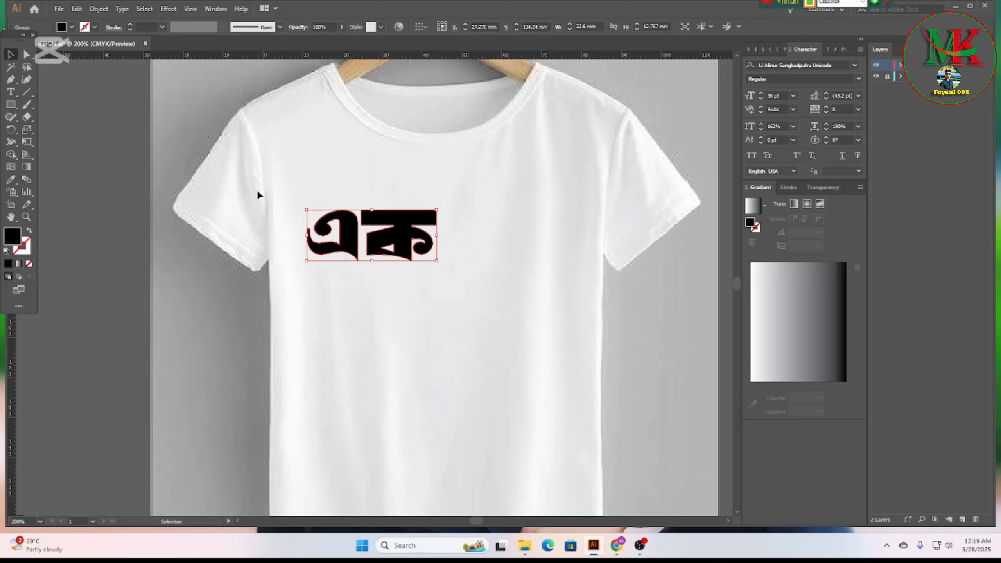
left_click(265, 225)
- Stretch the bottom anchor point of the letter "এ" straight down into a long pointed tail with the Direct Selection tool
left_click(400, 226)
left_click(27, 55)
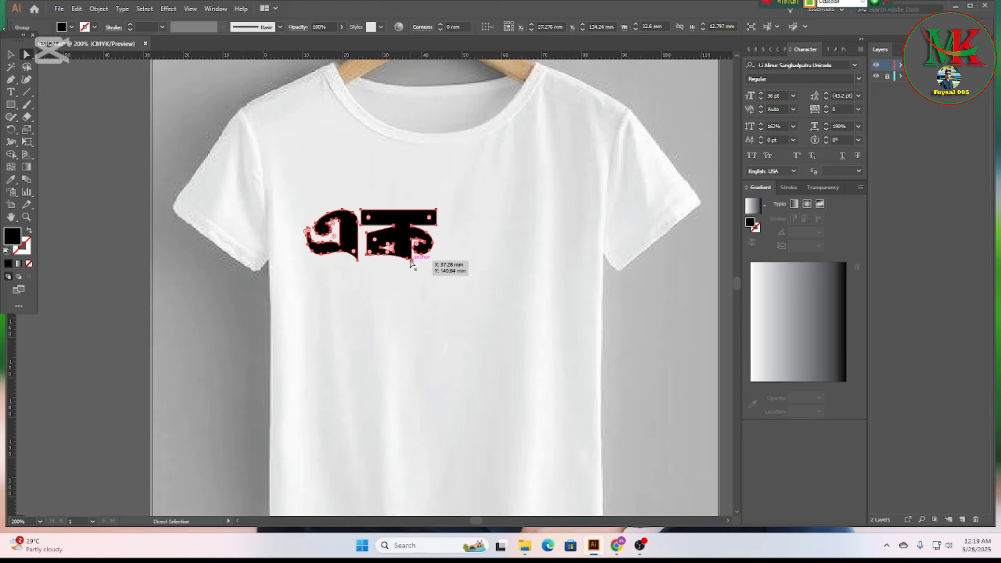
left_click_drag(357, 263, 358, 303)
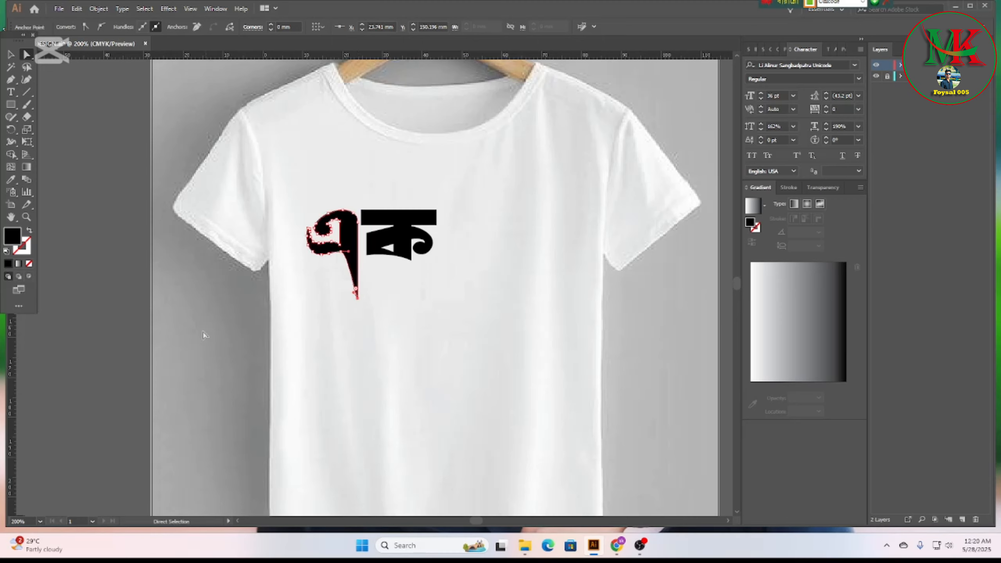
- Stretch the two bottom anchor points of the letter "ক" downward into a pointed stem level with the tail of "এ"
left_click(399, 239)
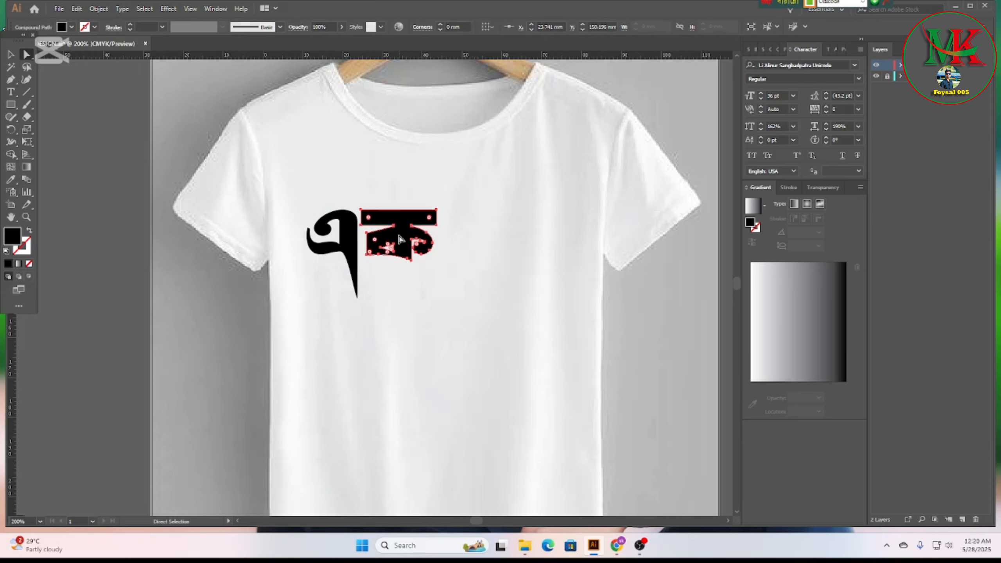
left_click(410, 262)
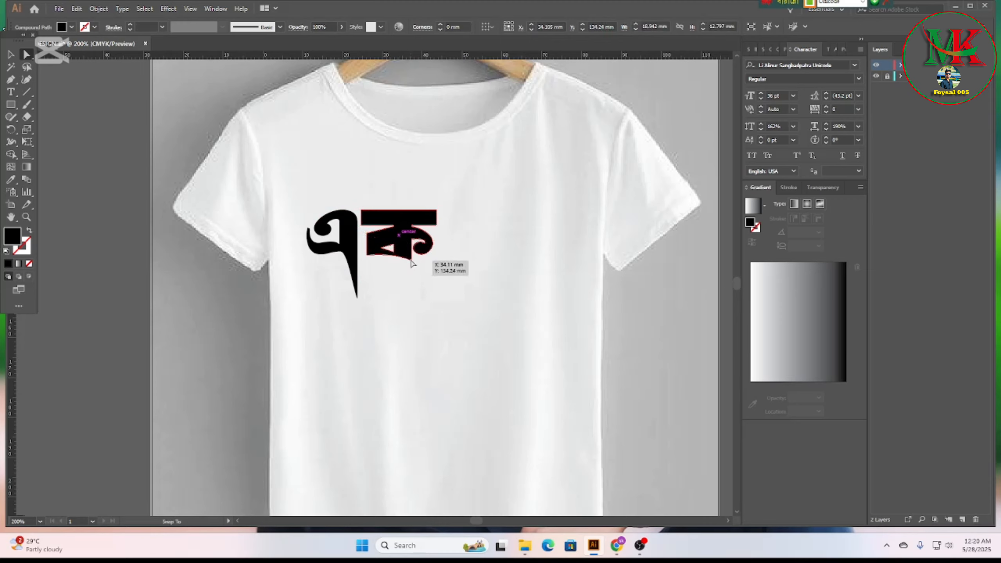
left_click(412, 264)
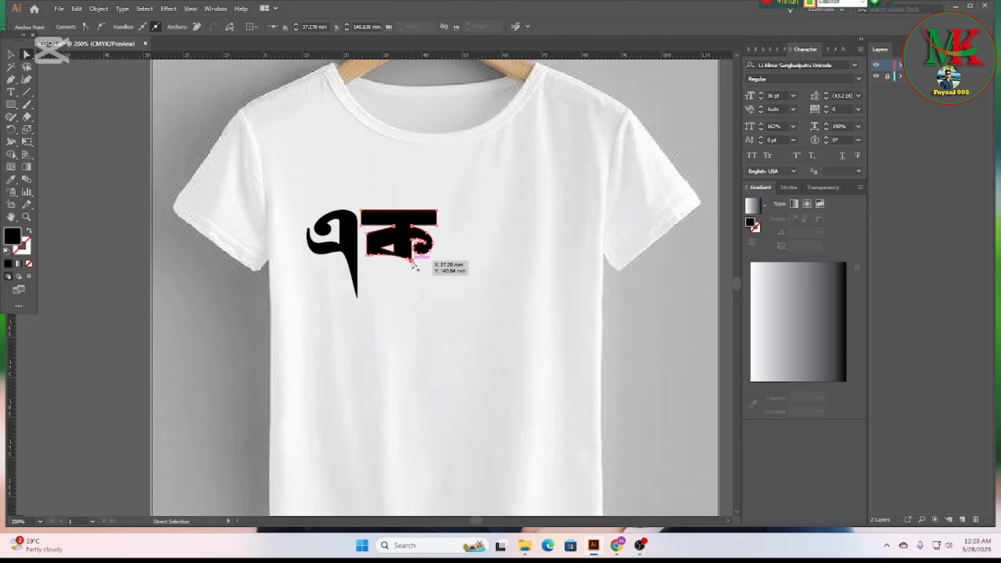
left_click_drag(412, 264, 412, 299)
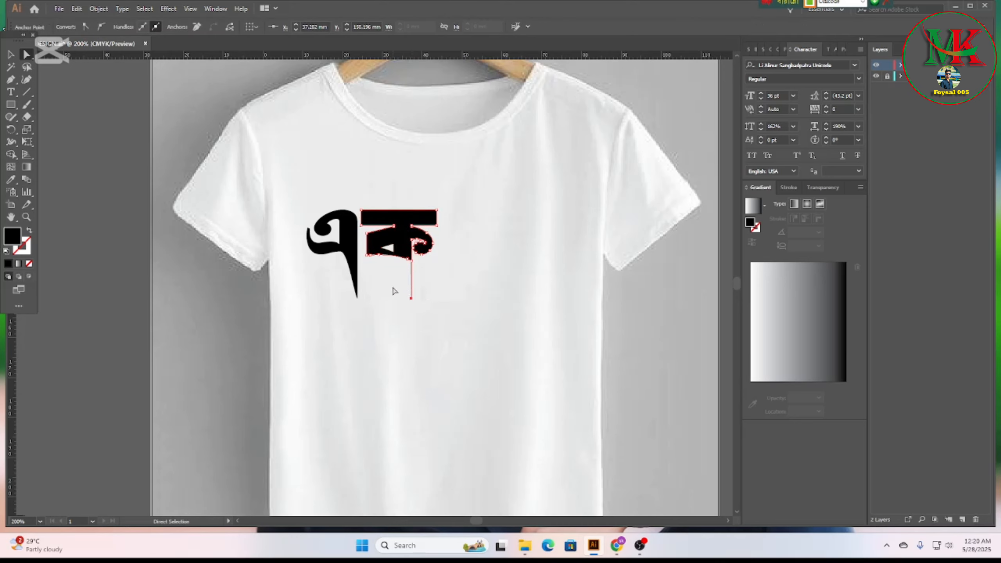
key("ctrl+z")
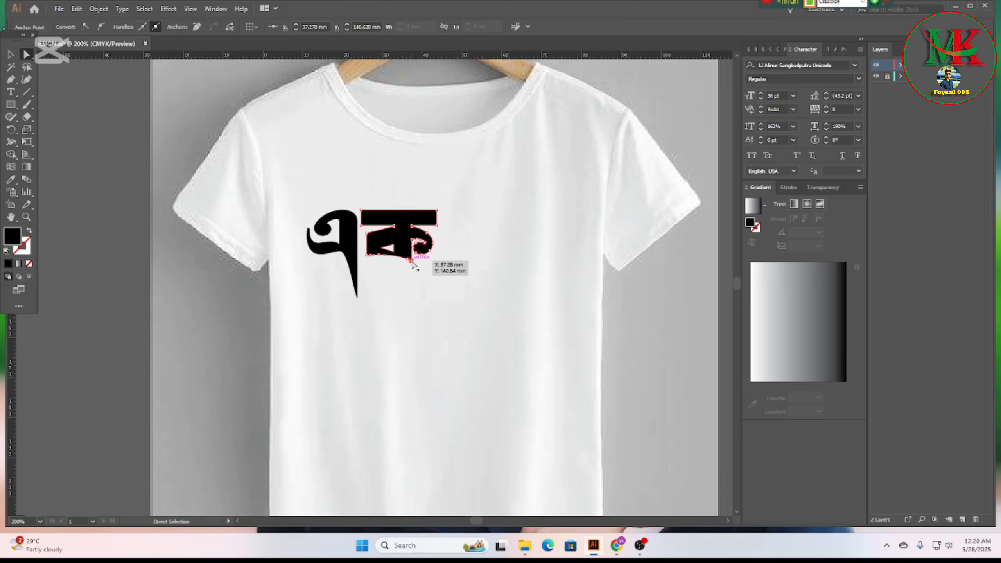
left_click_drag(412, 263, 412, 298)
left_click(409, 259)
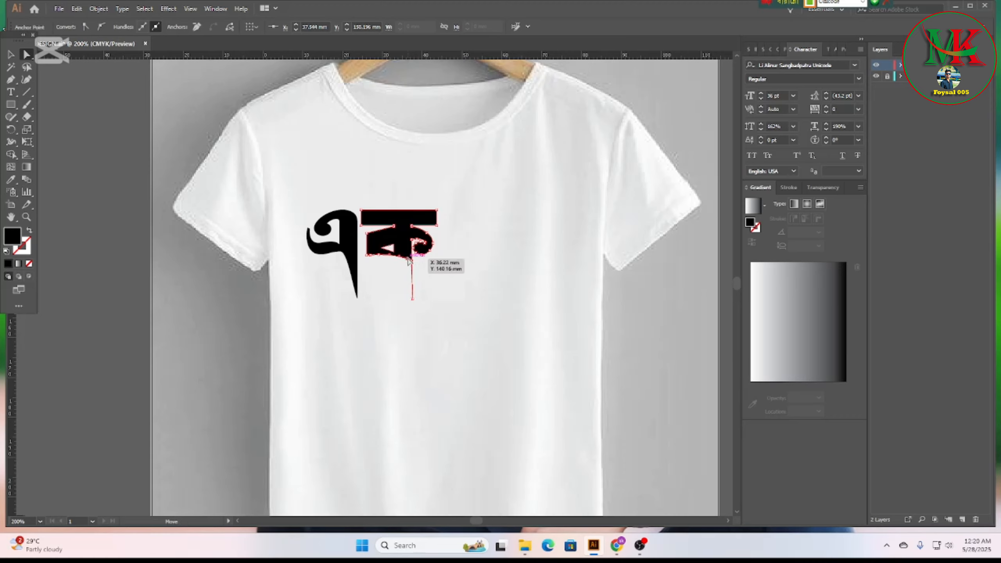
left_click(409, 259)
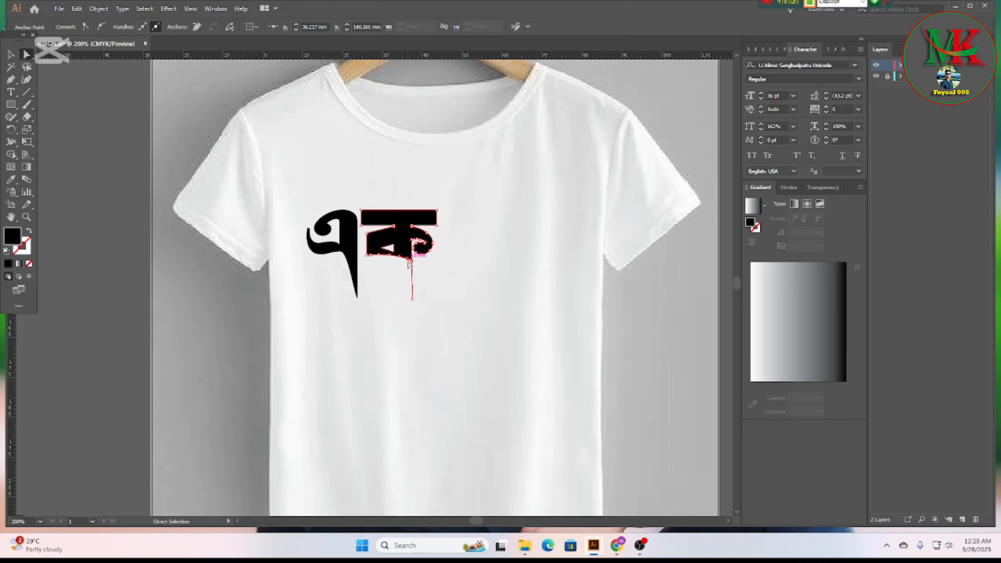
left_click_drag(409, 261, 412, 300)
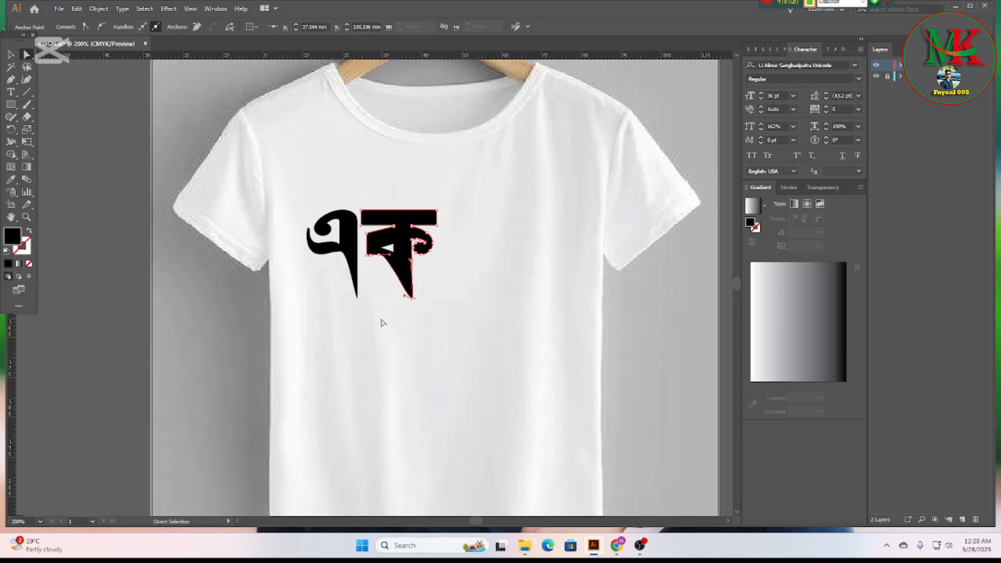
left_click(122, 176)
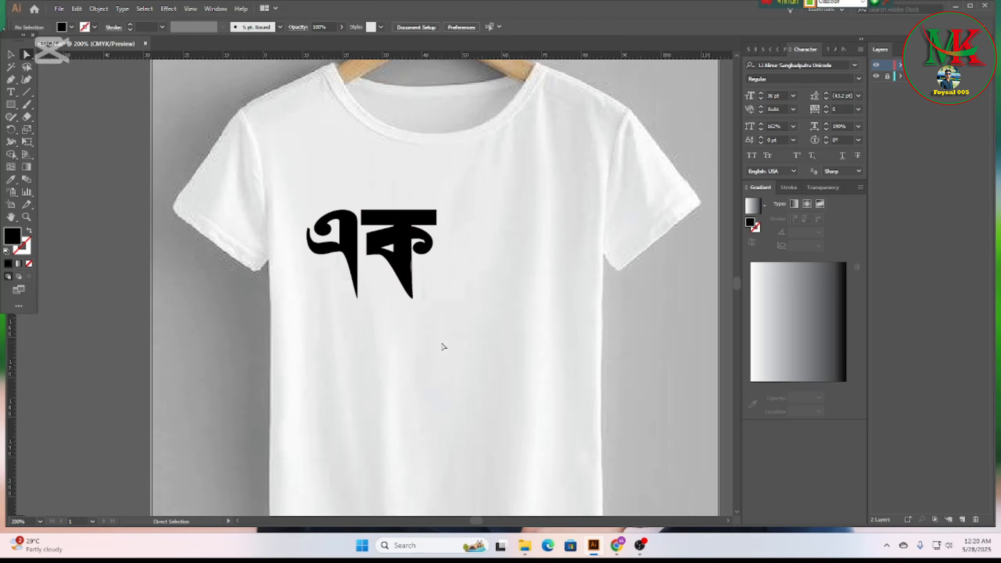
- Slant the left end of the headline bar of "ক" by moving its lower-left corner anchor about 1.8 mm inward
left_click(368, 224)
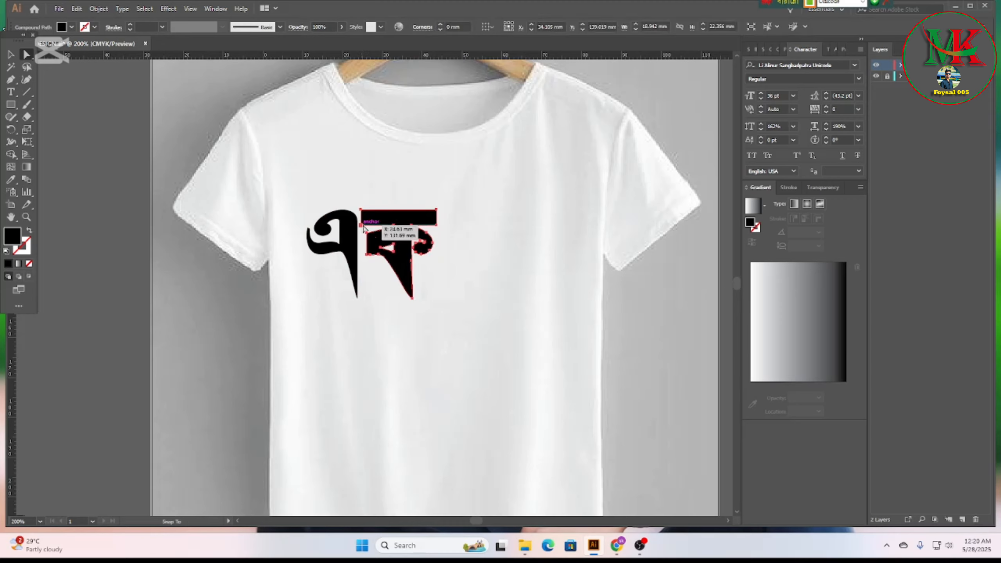
left_click(362, 227)
left_click(361, 225)
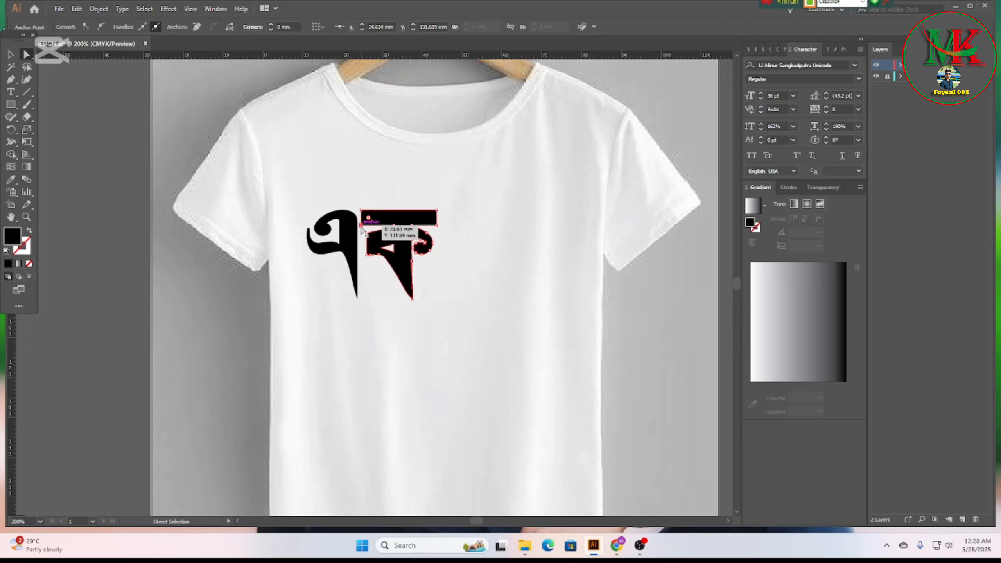
key("ctrl+z")
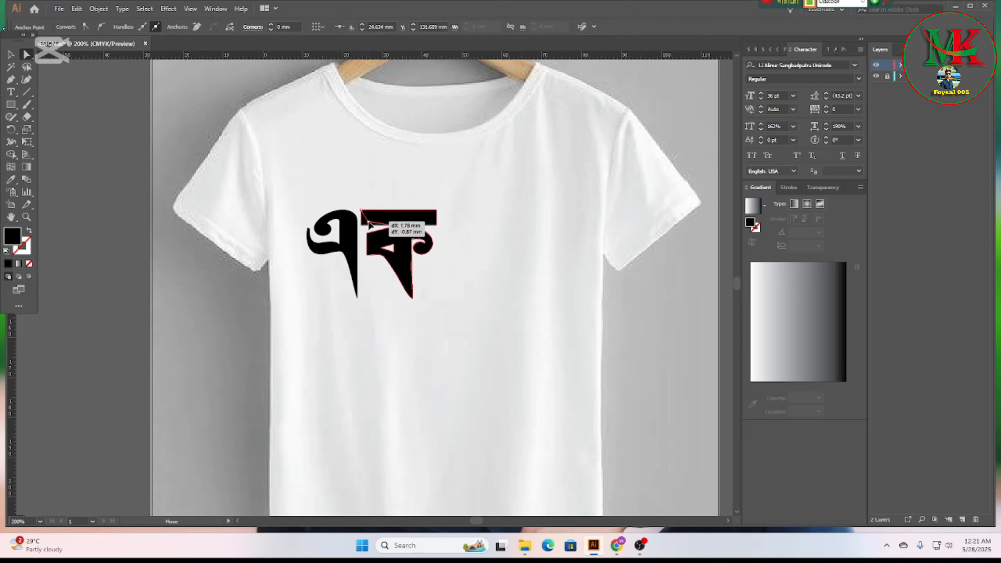
left_click(256, 339)
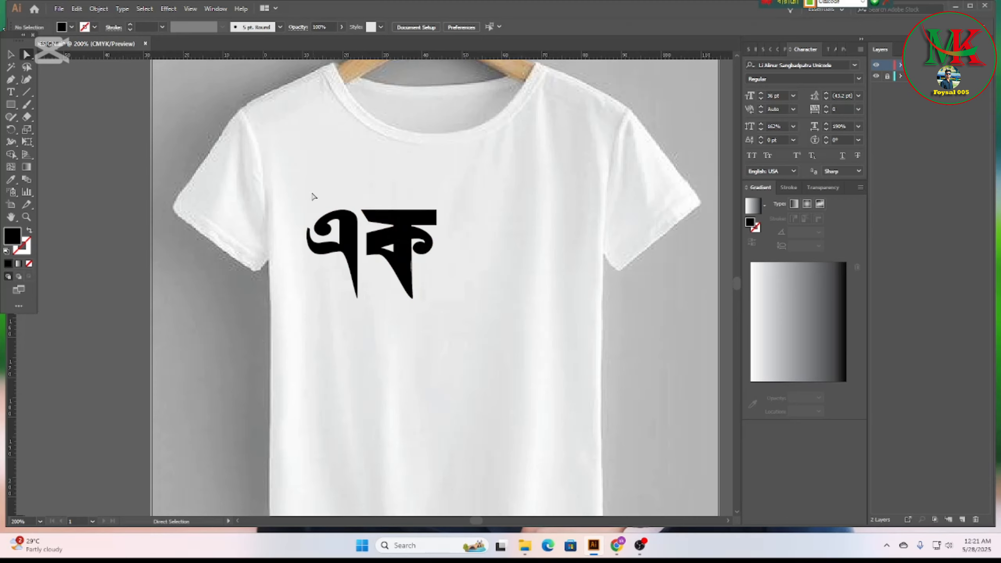
left_click_drag(298, 182, 373, 286)
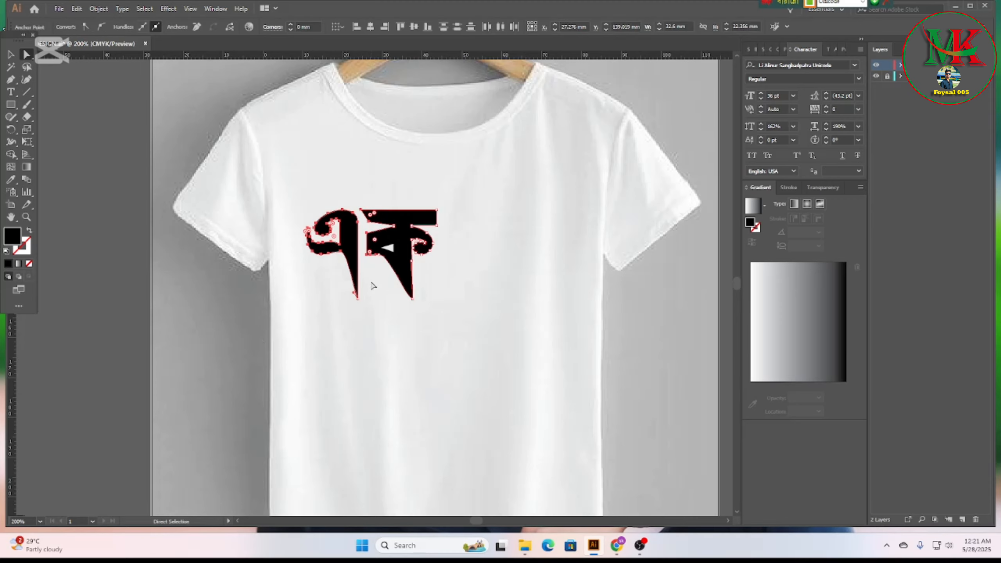
left_click(10, 55)
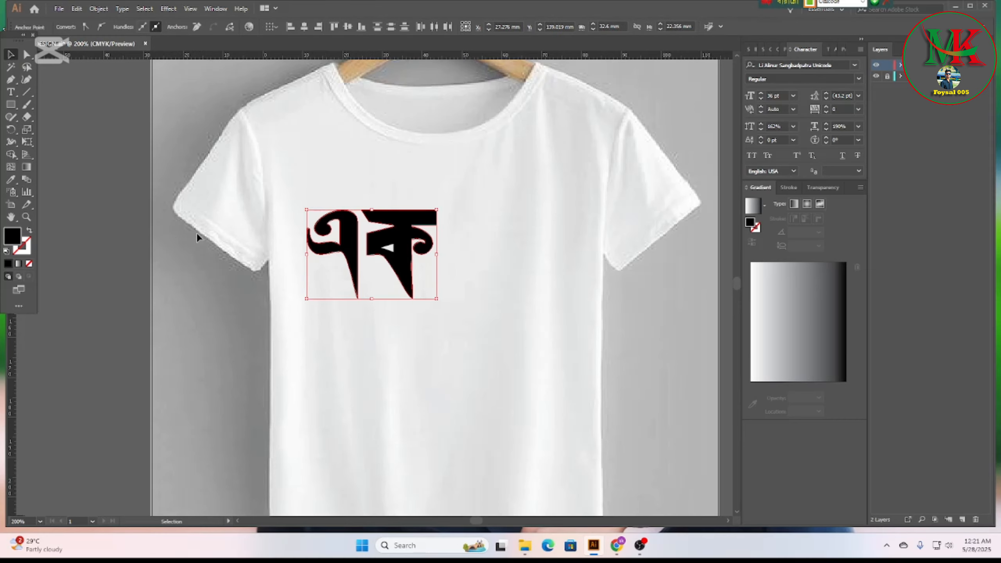
left_click(385, 276)
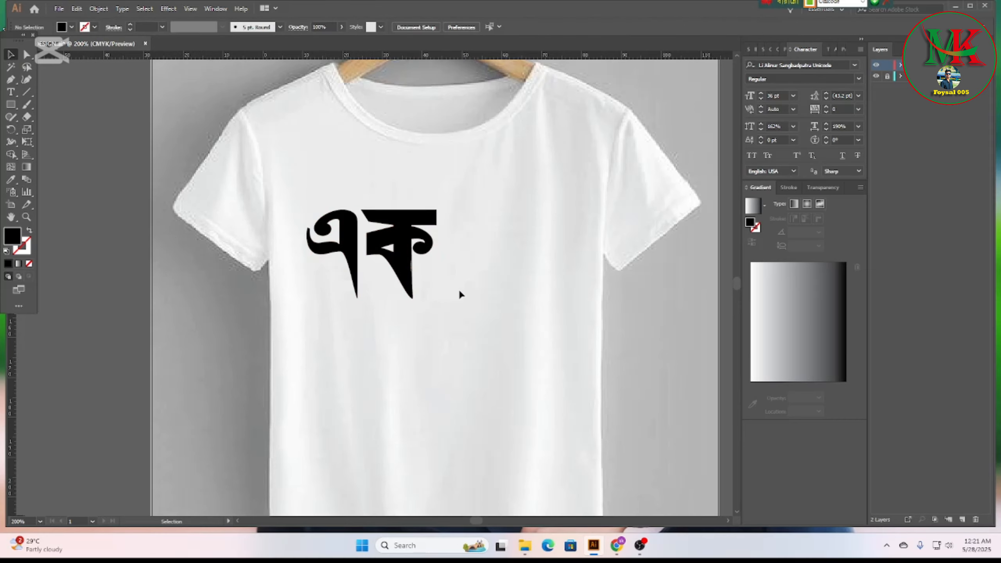
- Move the word "দিনের" from beside the artboard onto the shirt below "এক"
scroll(457, 286, "down", 1)
left_click(410, 264)
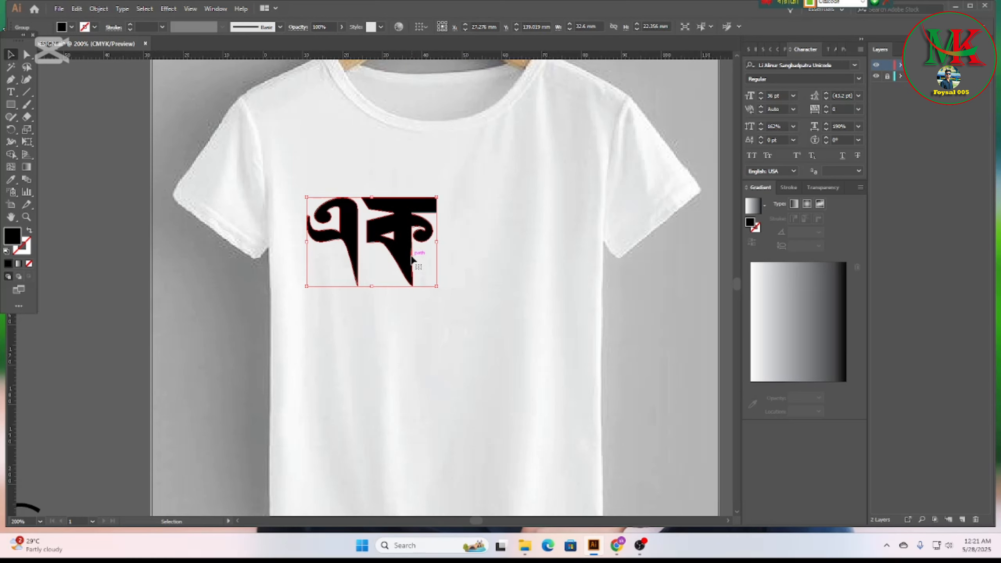
left_click(406, 330)
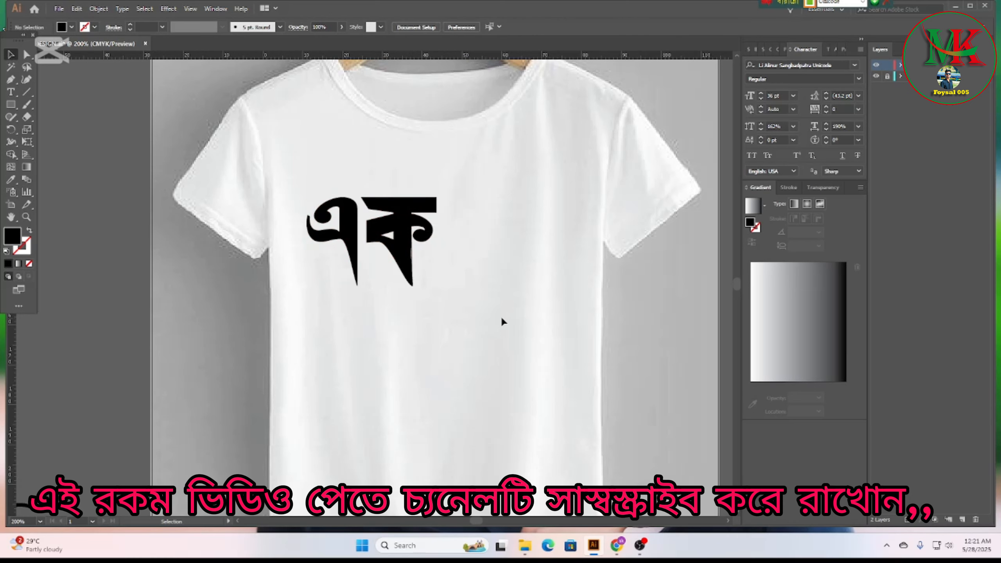
scroll(485, 306, "down", 3)
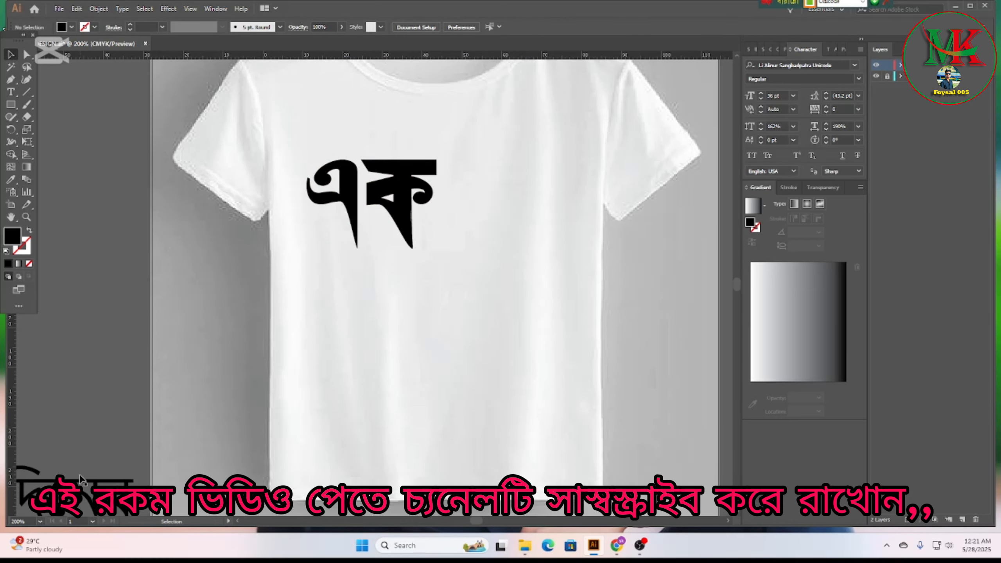
left_click(50, 494)
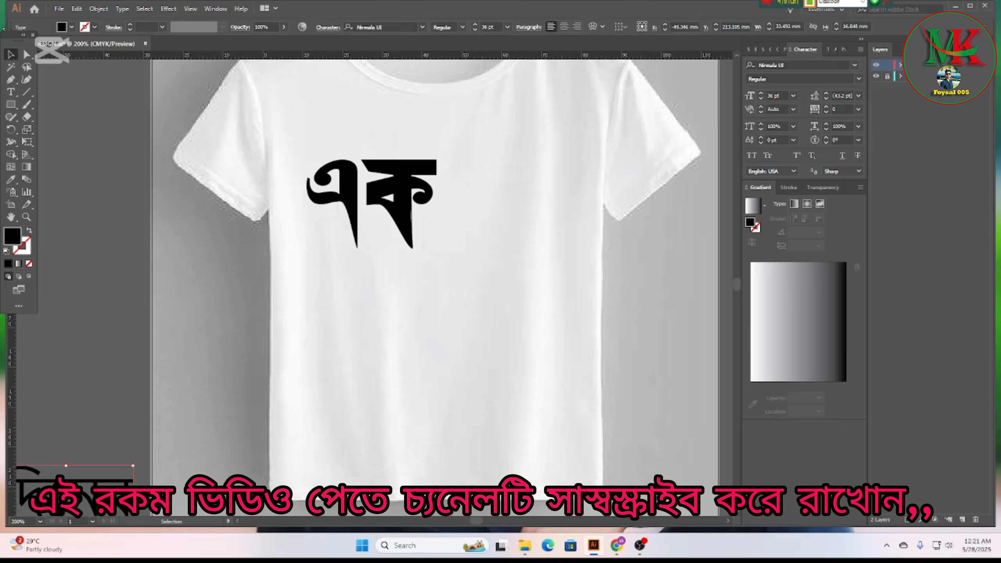
left_click_drag(50, 495, 409, 292)
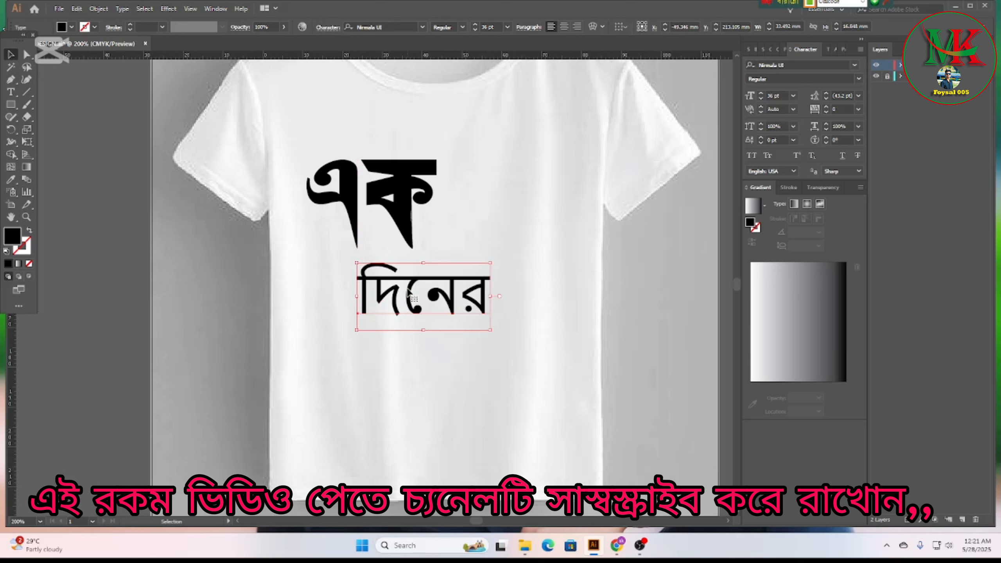
- Change the font of "দিনের" to Li Manowar Murshidabad Unicode and shift the word up and left, closer beneath "এক"
left_click(853, 66)
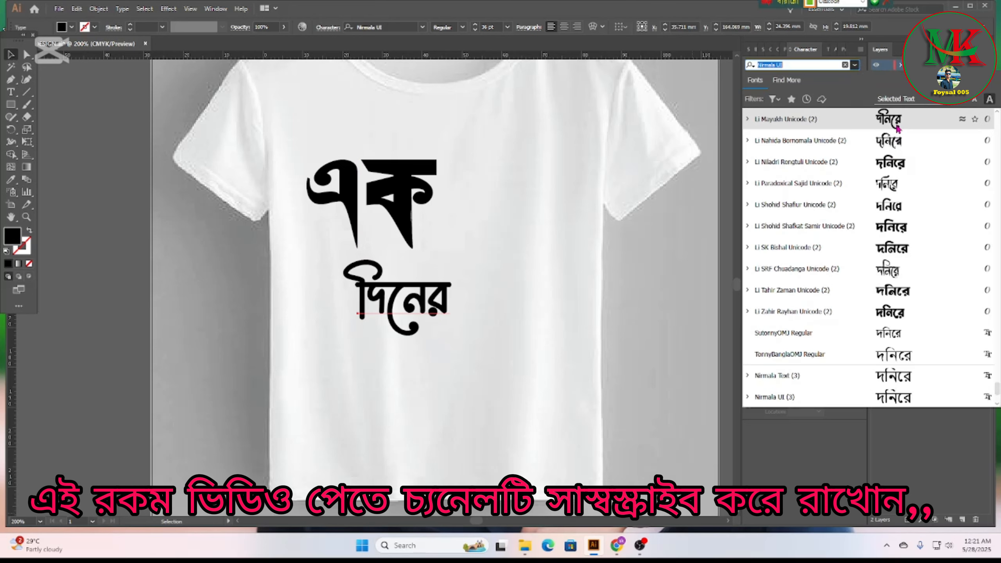
left_click(895, 99)
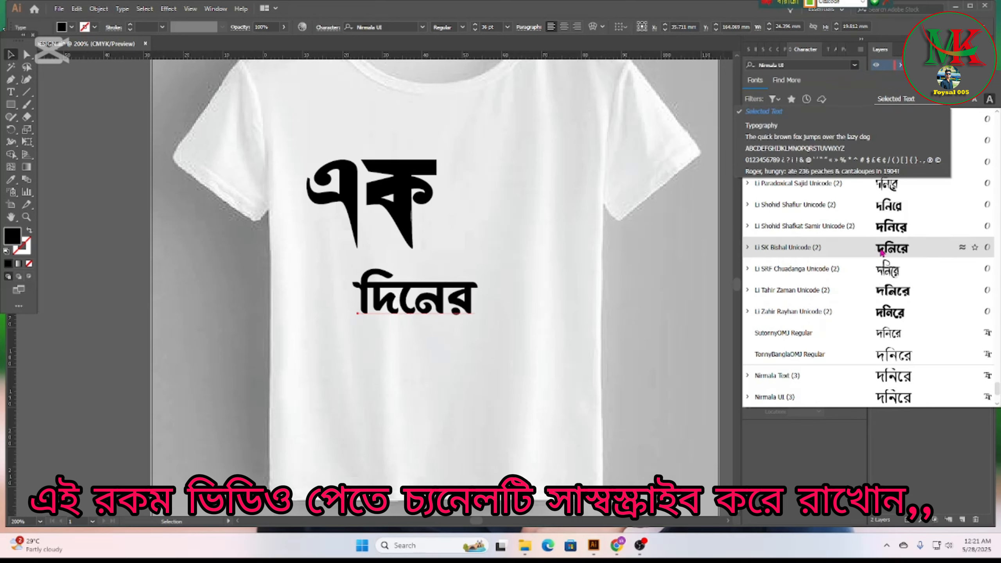
scroll(904, 142, "up", 3)
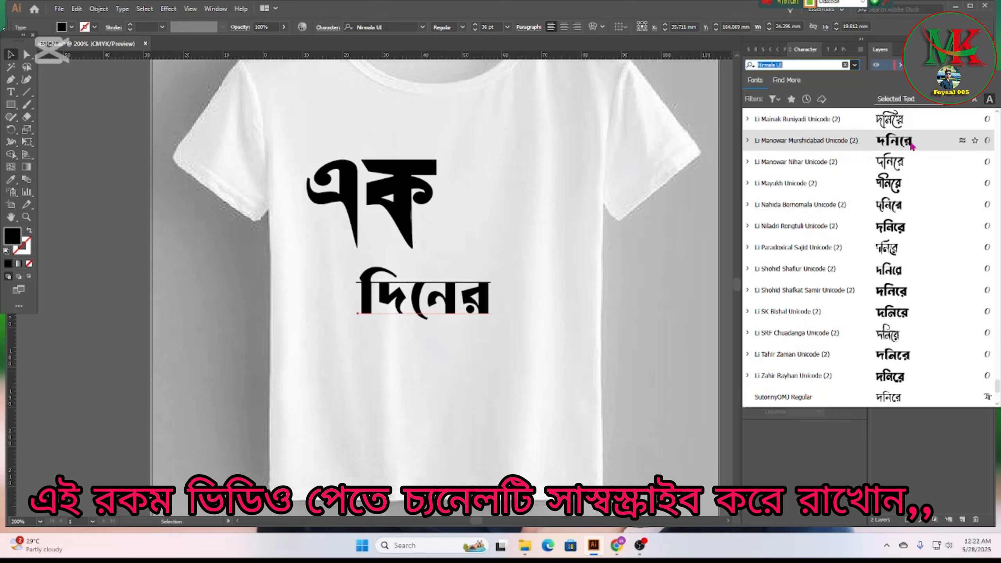
left_click(902, 141)
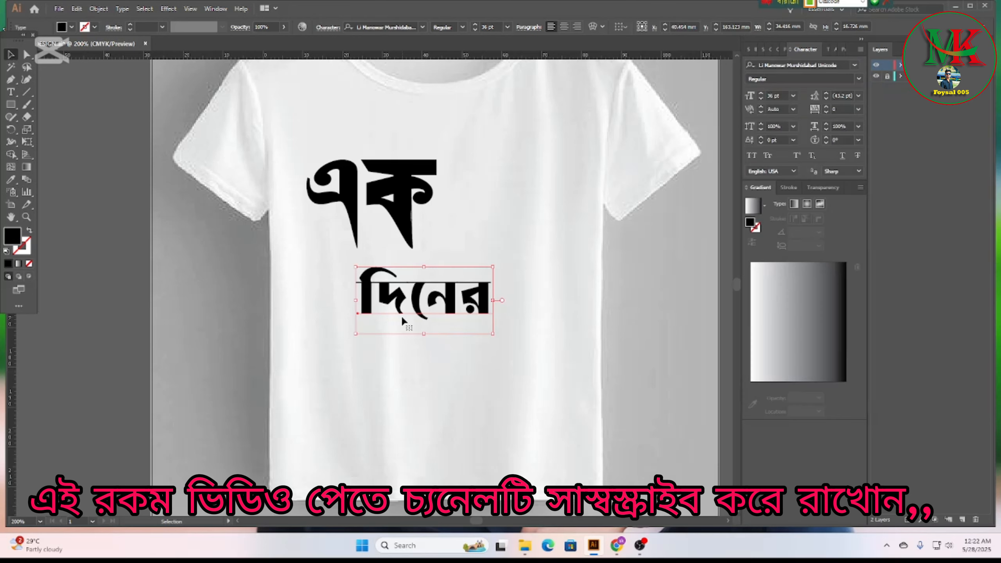
left_click_drag(418, 302, 398, 293)
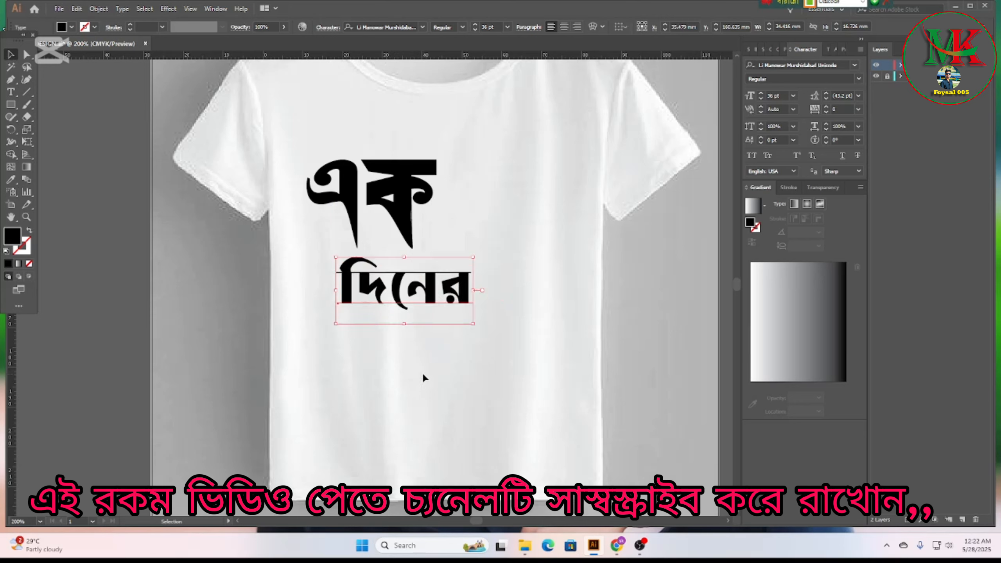
- Convert the word "দিনের" to outlines
left_click(430, 372)
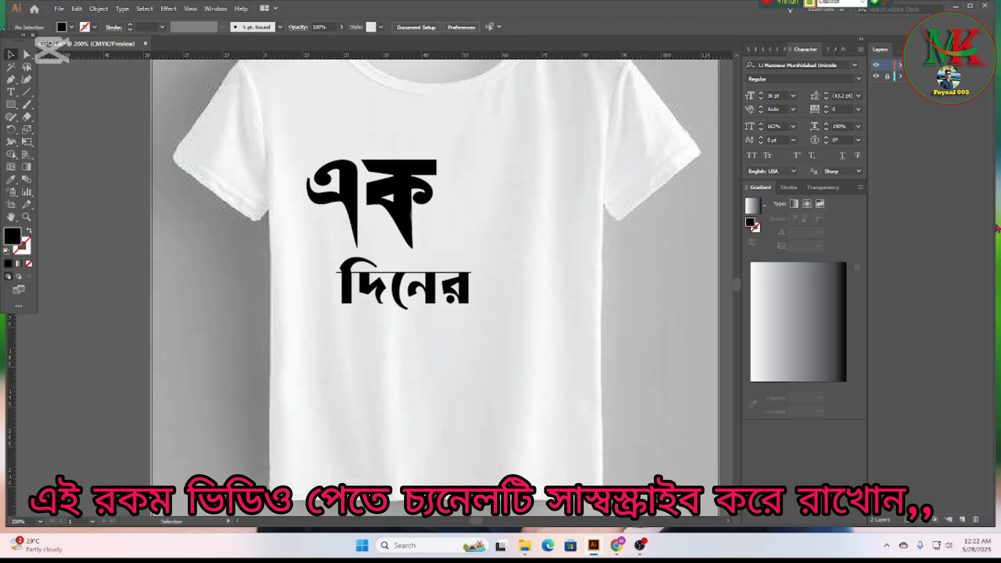
left_click(362, 280)
right_click(362, 279)
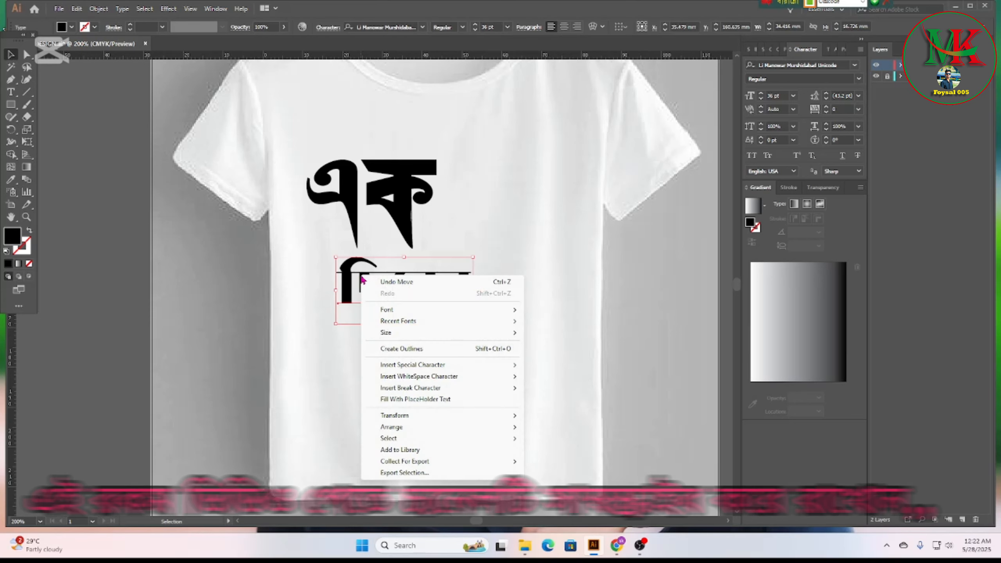
left_click(412, 348)
left_click(461, 317)
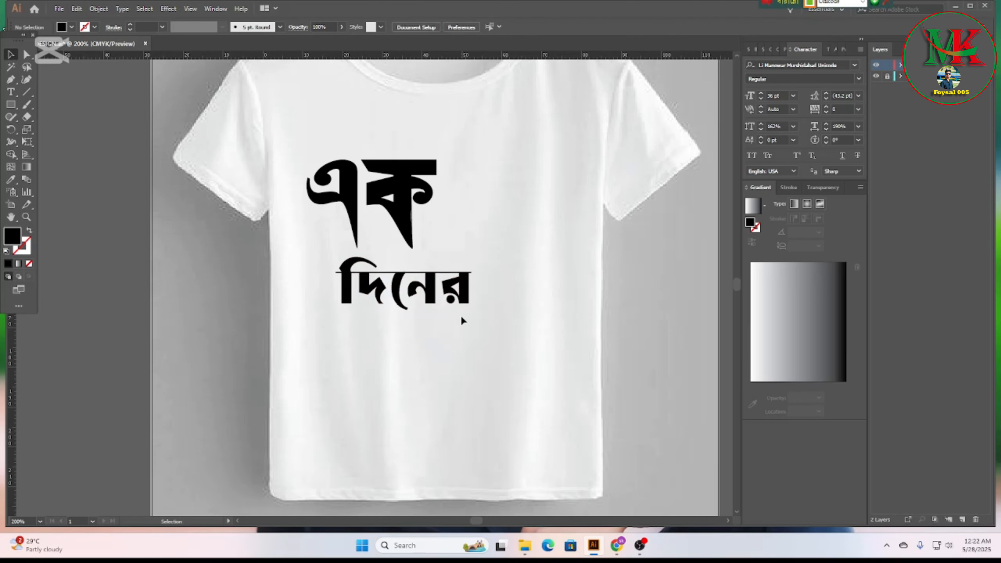
- Move the word "কসাই" from beside the artboard onto the shirt, below and slightly right of "দিনের"
scroll(184, 297, "down", 5)
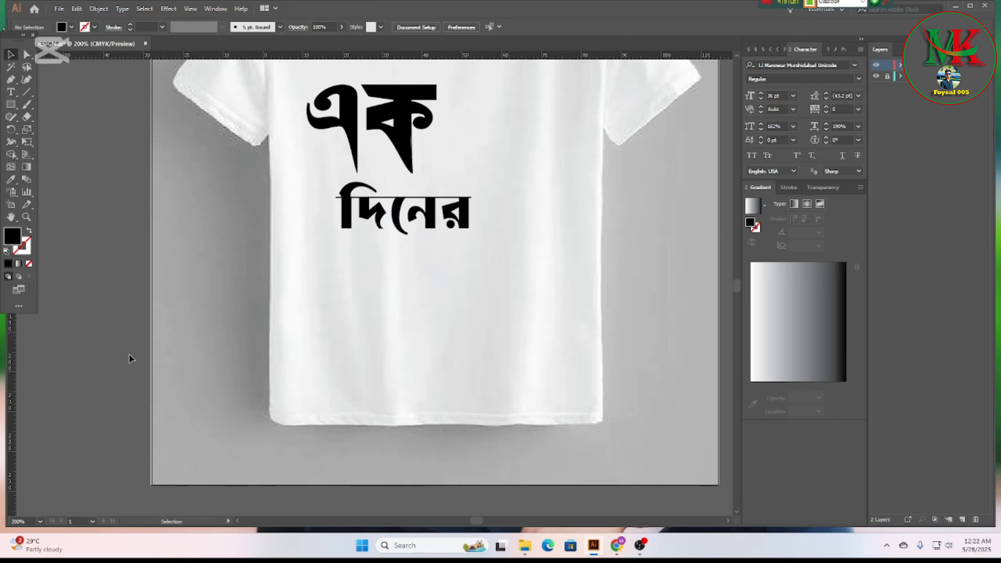
key("ctrl+1")
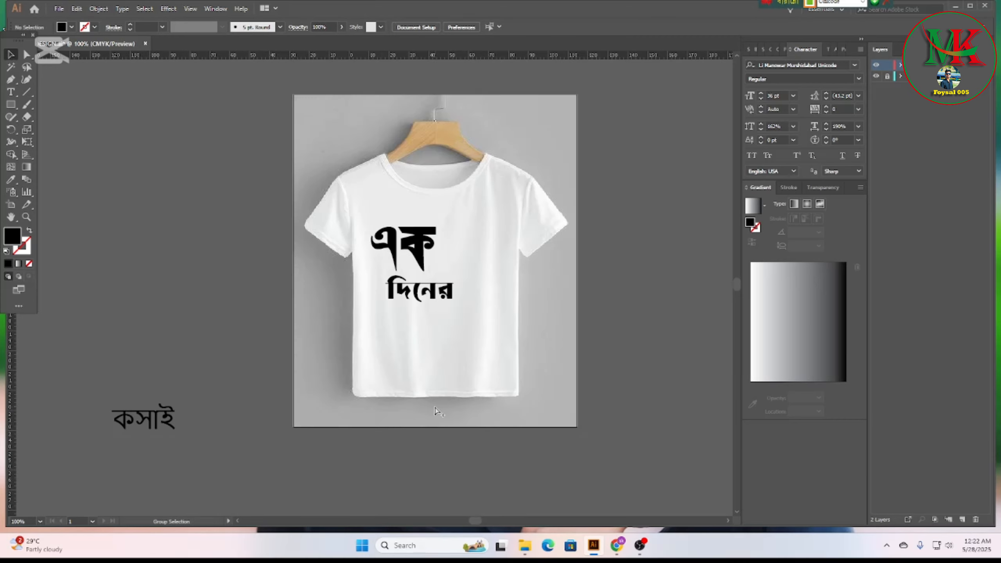
left_click_drag(151, 425, 458, 336)
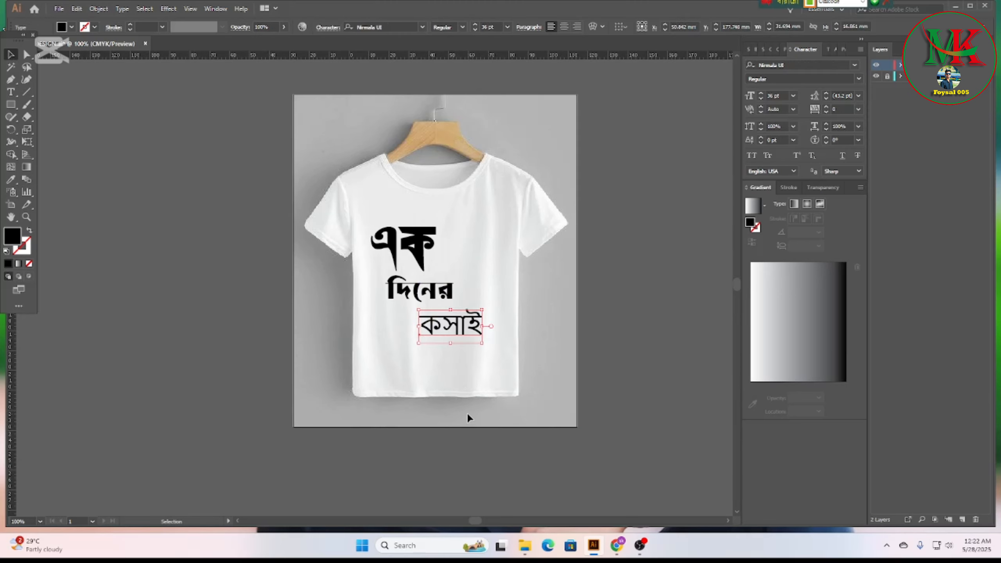
scroll(437, 420, "up", 2)
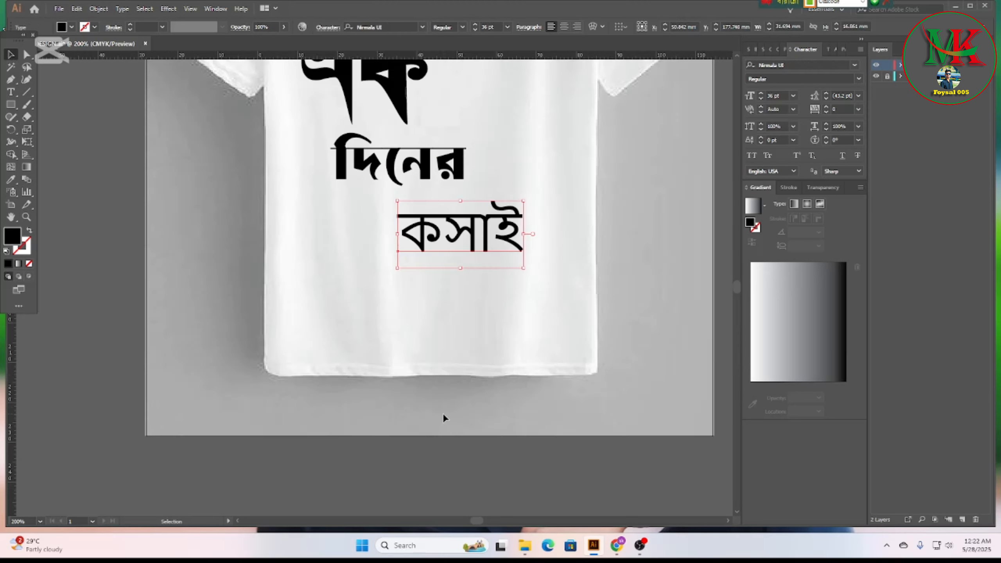
scroll(444, 406, "up", 3)
scroll(448, 342, "up", 1)
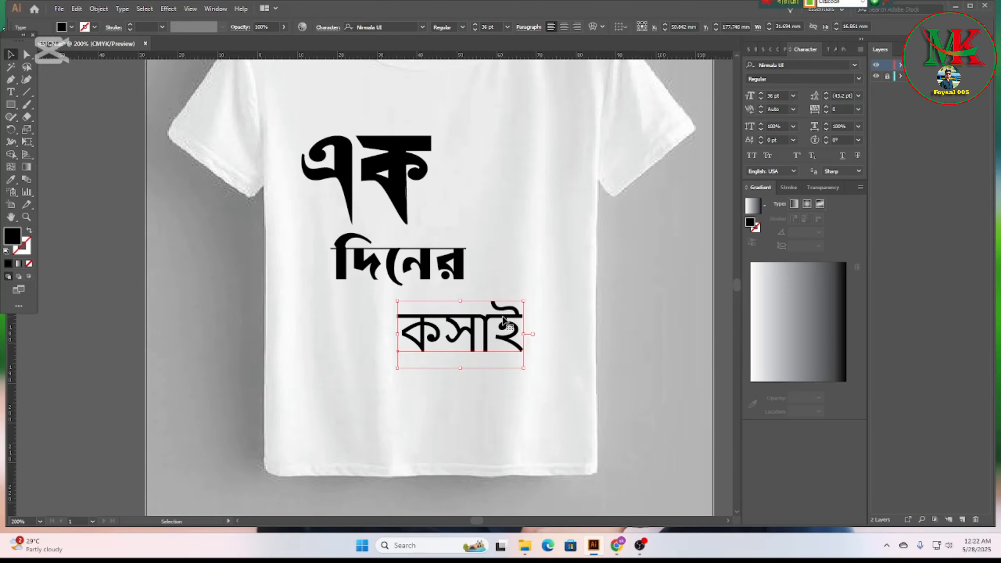
- Change the font of "কসাই" to FN Badhon Janani52 Unicode Regular
left_click(854, 64)
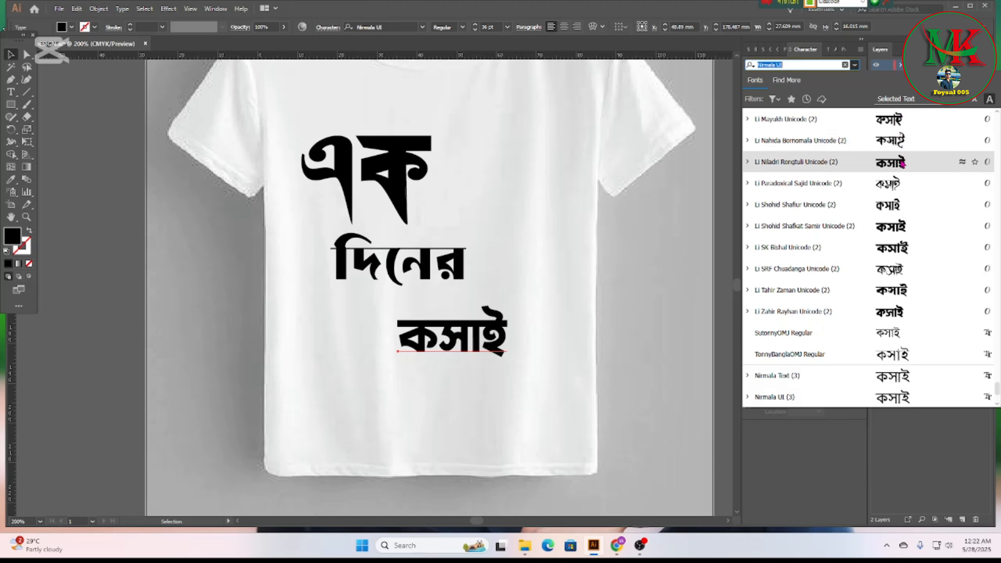
scroll(898, 216, "down", 3)
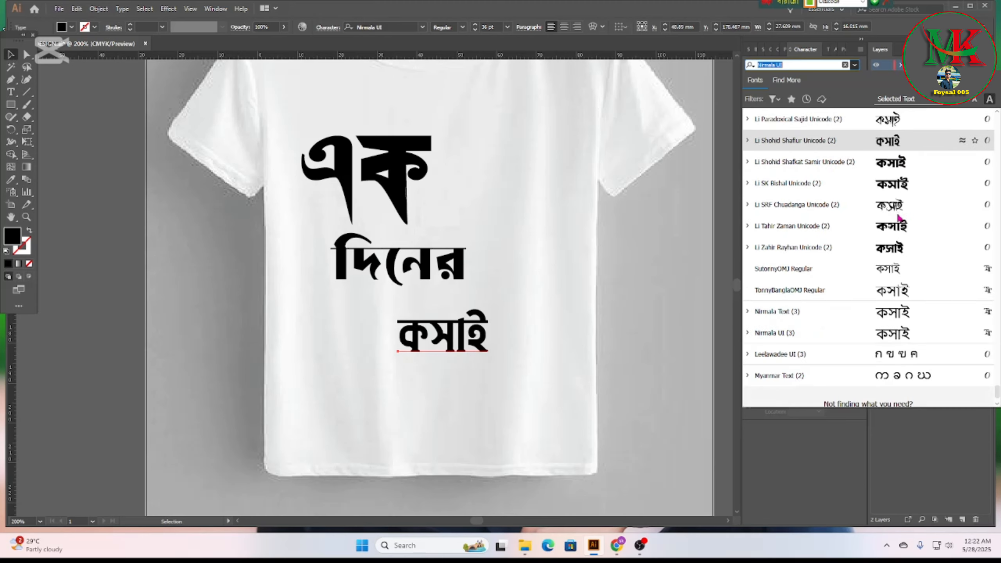
left_click(898, 232)
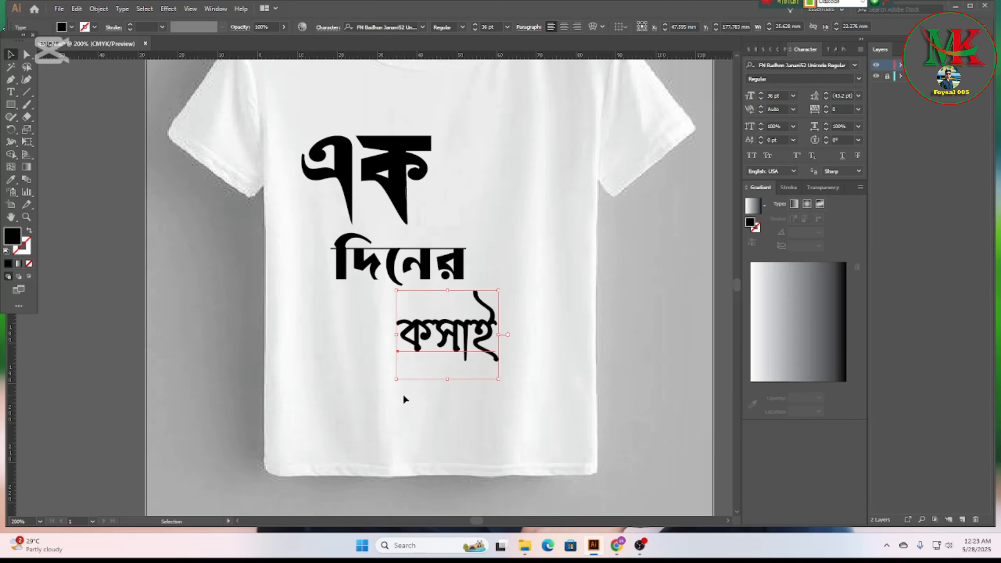
left_click(550, 378)
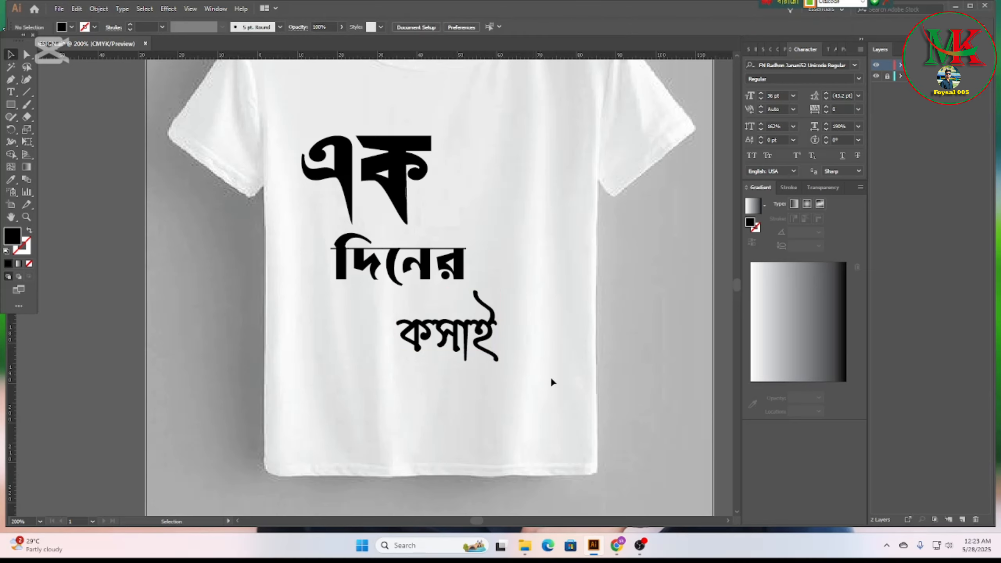
- Shift "কসাই" about 4 mm left beneath "দিনের"
scroll(555, 379, "up", 1)
scroll(555, 377, "up", 1)
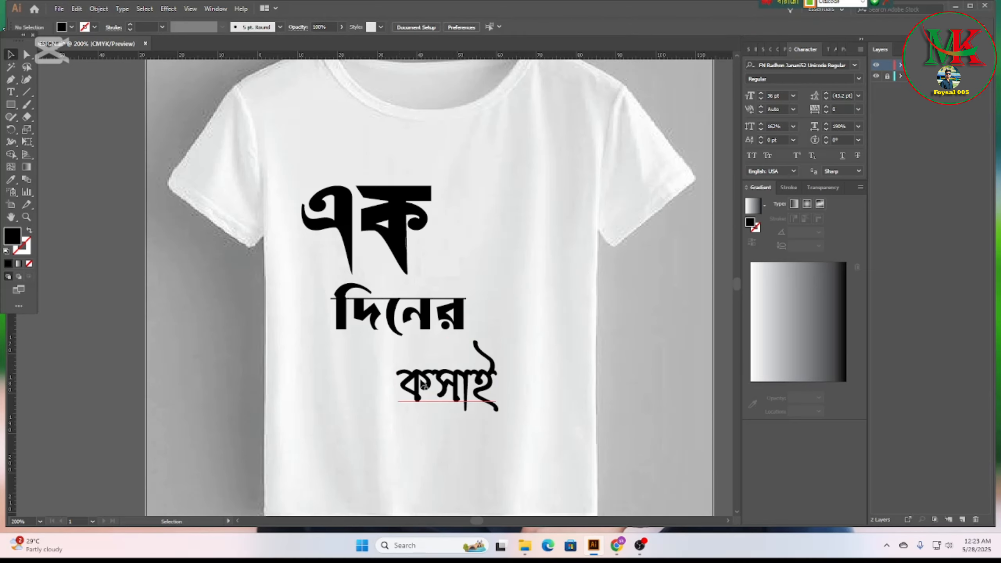
mouse_move(419, 379)
left_mouse_down()
mouse_move(388, 376)
mouse_move(405, 382)
left_mouse_up()
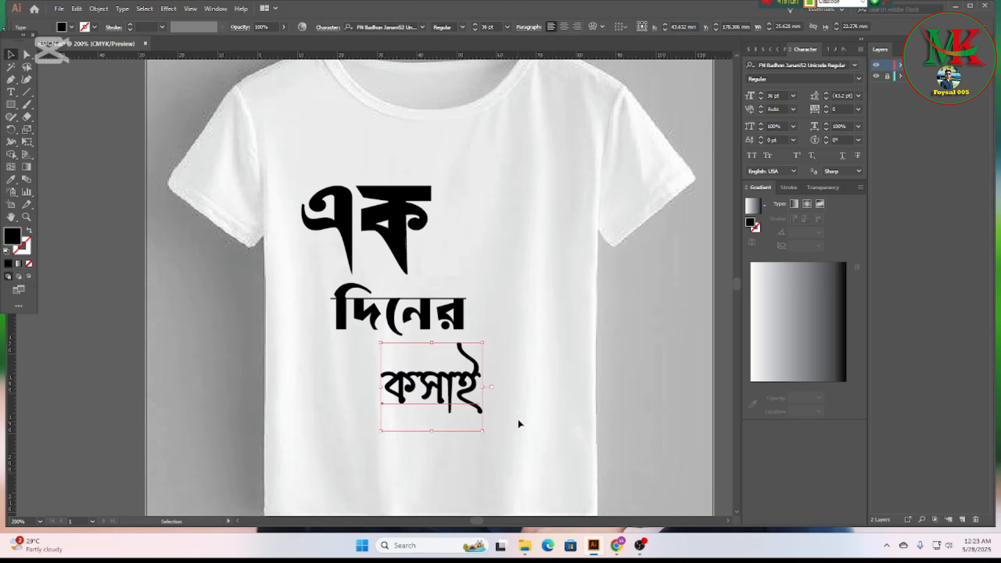
left_click(518, 417)
- Scale all three words down together proportionally to about 33.6 mm wide
left_click_drag(277, 179, 471, 413)
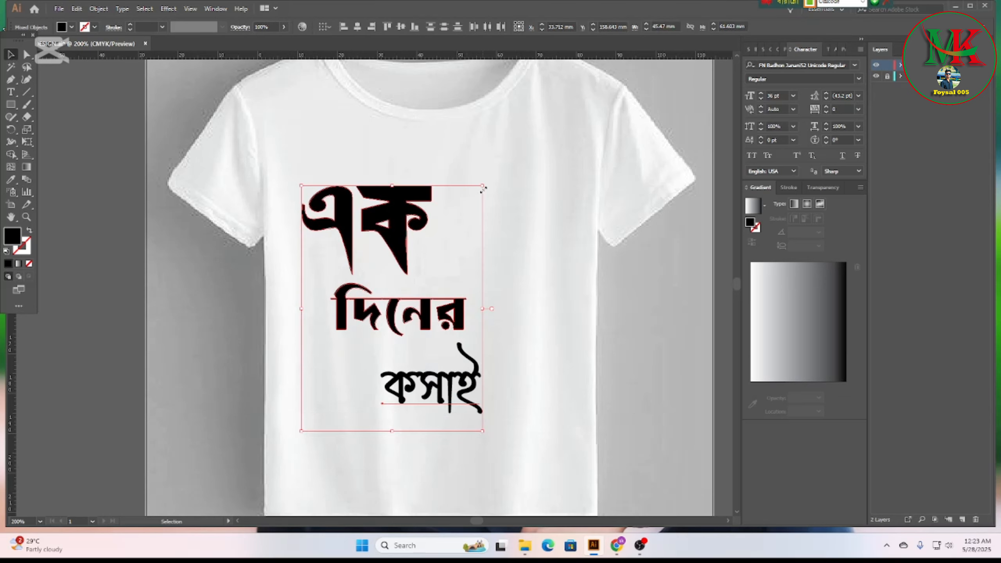
key("shift")
left_click_drag(482, 186, 435, 249)
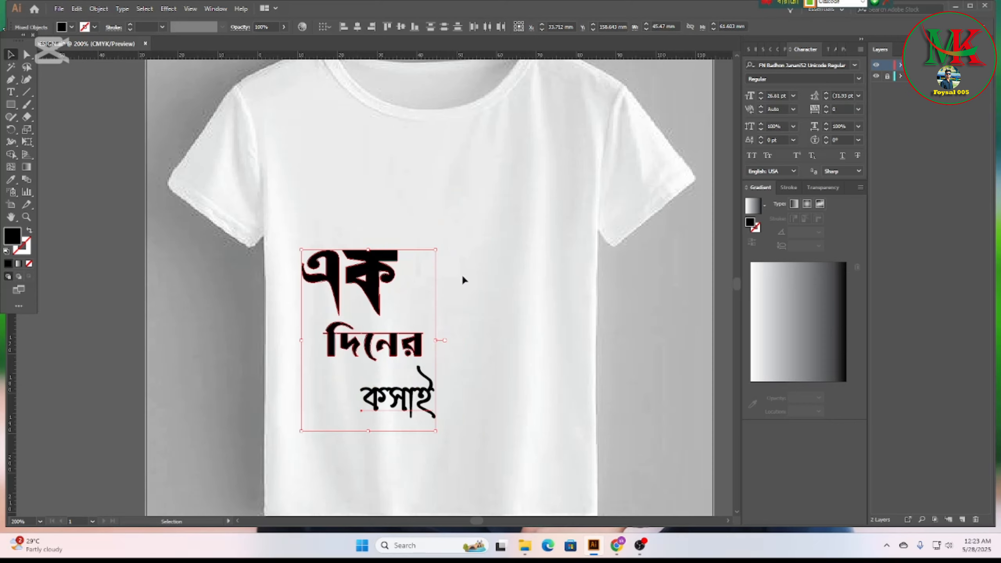
left_click(500, 335)
scroll(497, 314, "down", 2)
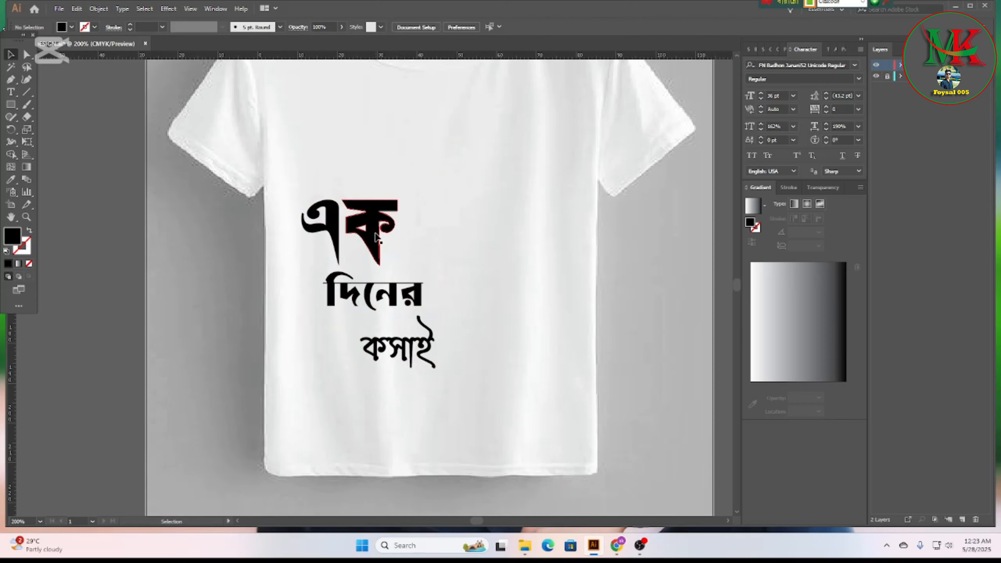
- Reposition the three words together about 5 mm higher and 2 mm farther right on the shirt front
left_click_drag(313, 174, 443, 380)
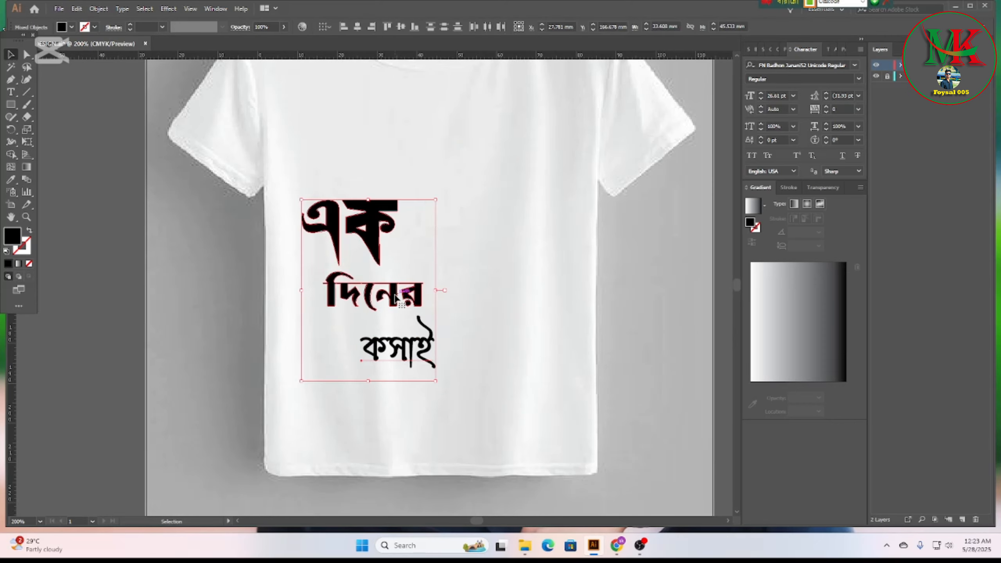
left_click_drag(395, 298, 398, 343)
scroll(536, 357, "up", 2)
left_click(536, 368)
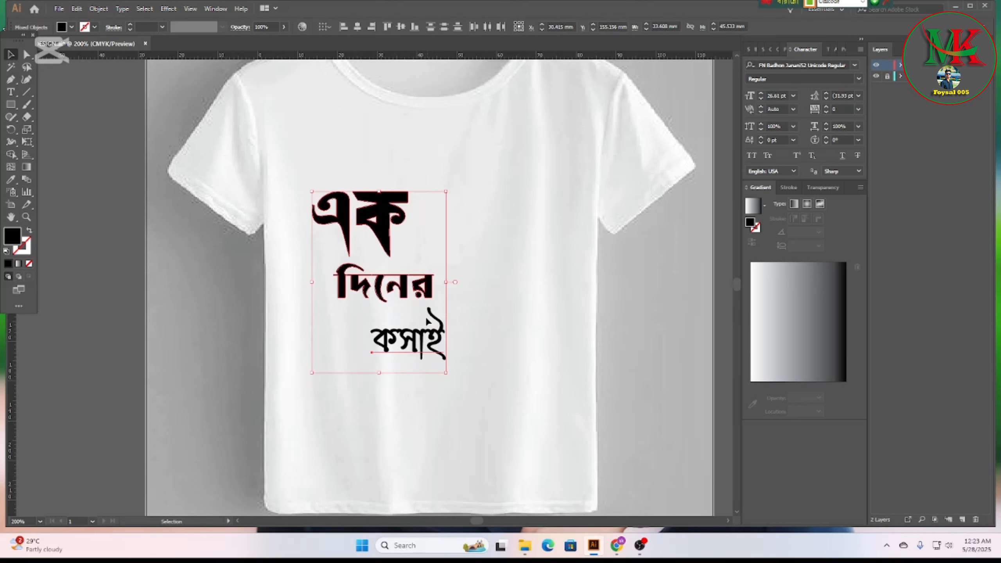
left_click_drag(414, 292, 411, 317)
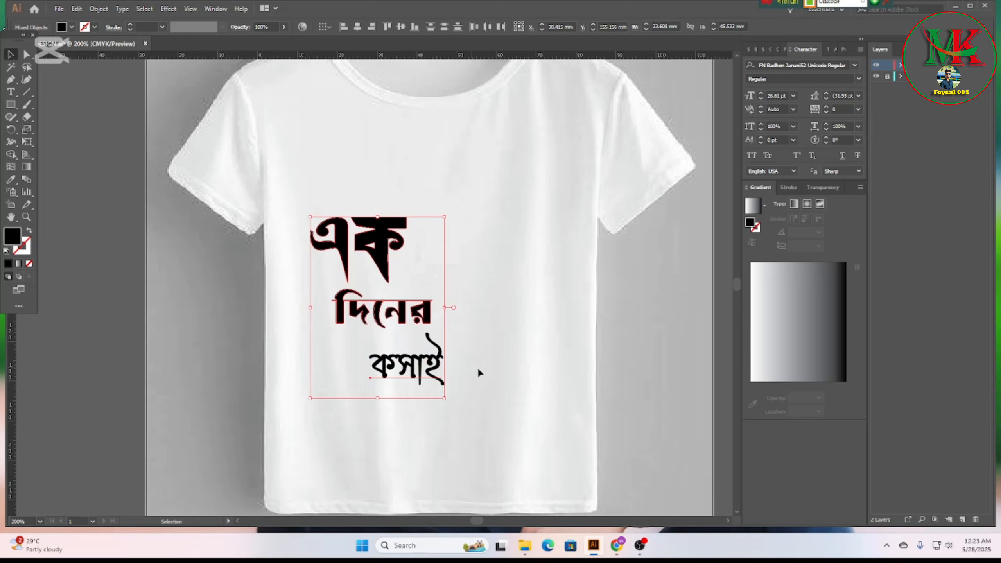
left_click(508, 380)
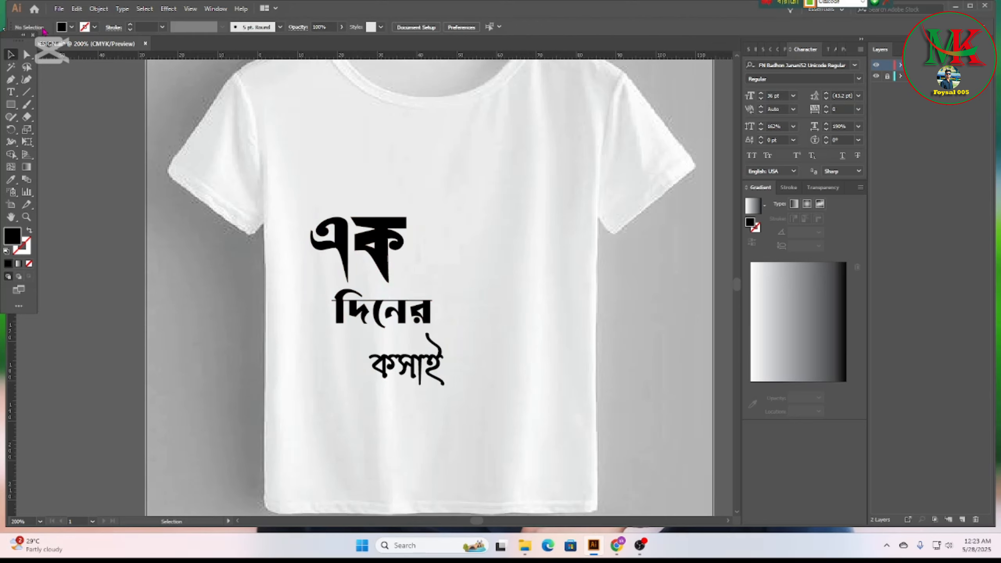
- Place the cow image 11428881 from the Pront Icon All folder into the document
left_click(969, 7)
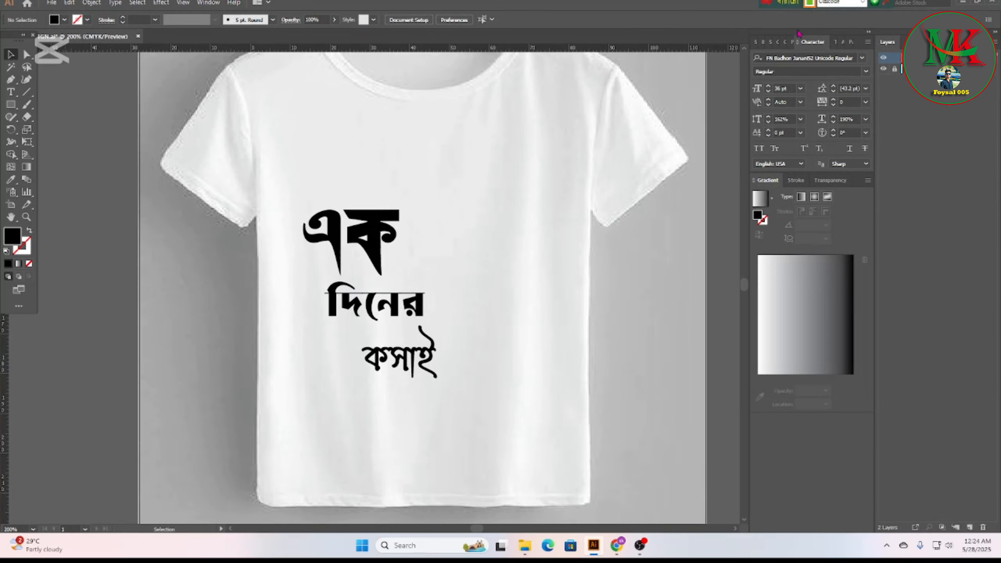
left_click(51, 6)
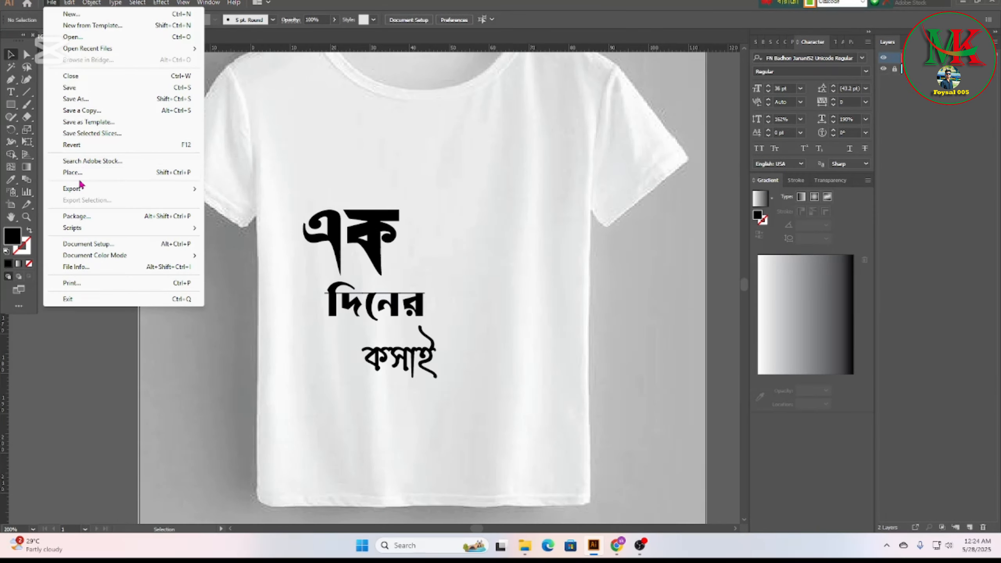
left_click(79, 174)
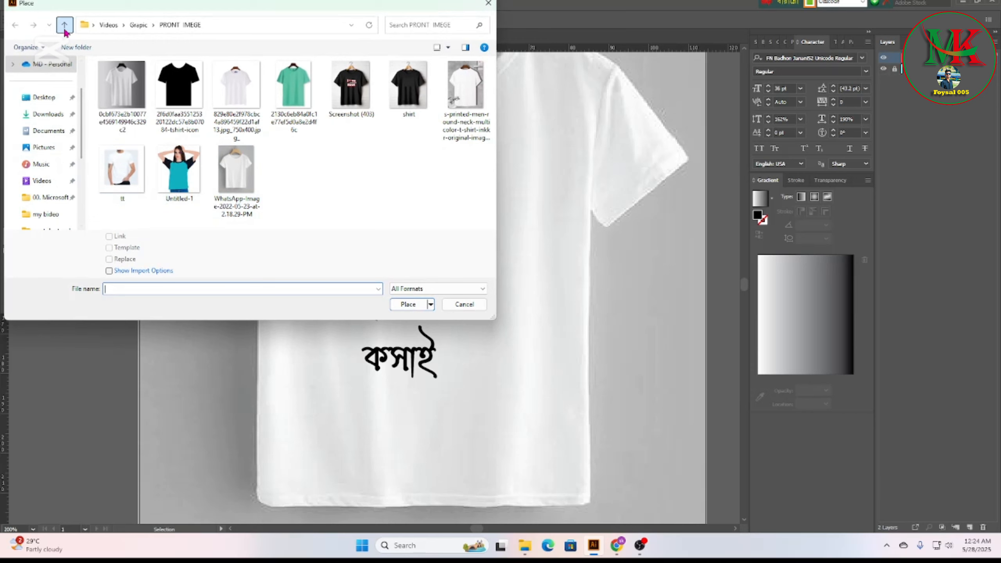
left_click(65, 26)
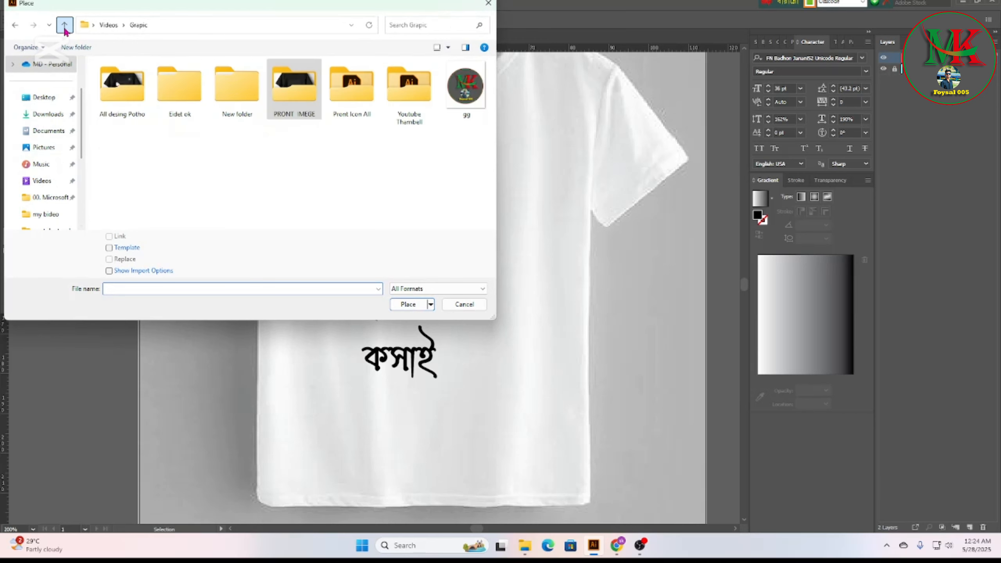
double_click(365, 98)
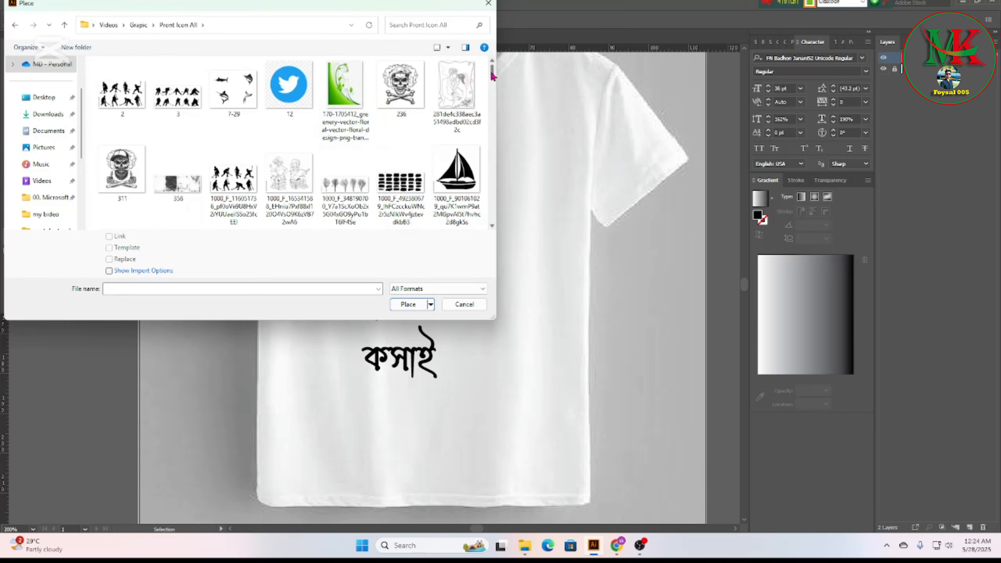
left_click_drag(492, 75, 493, 99)
left_click(408, 157)
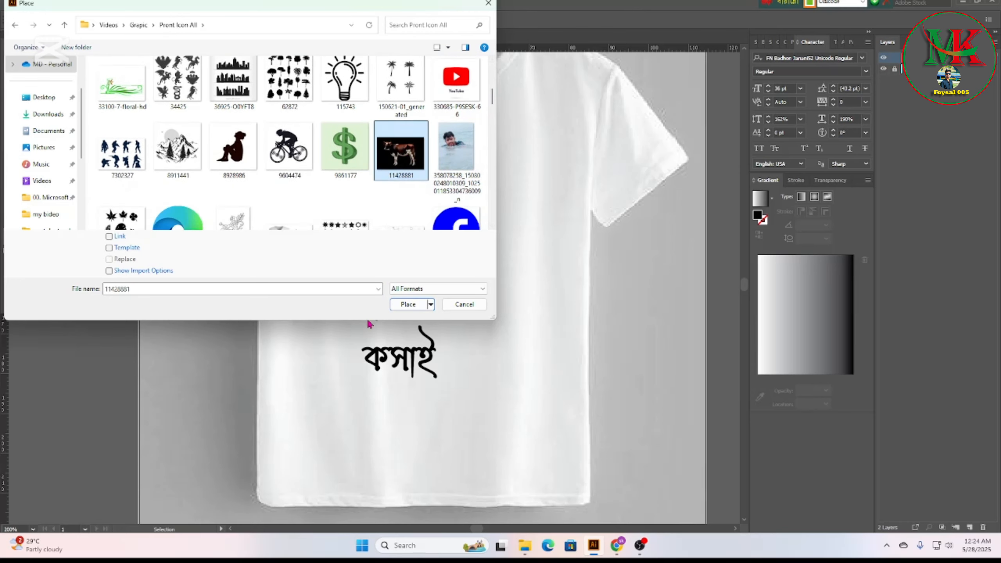
left_click(409, 306)
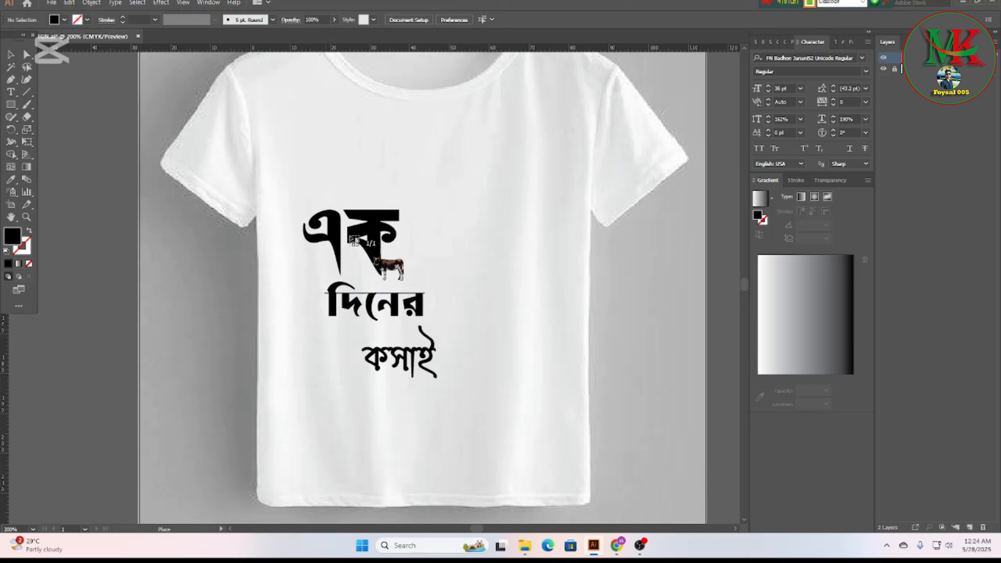
left_click(168, 148)
- Scale the cow image down to about 70 mm wide and bring it onto the shirt front
left_click_drag(168, 149, 559, 367)
left_click_drag(652, 429, 270, 178)
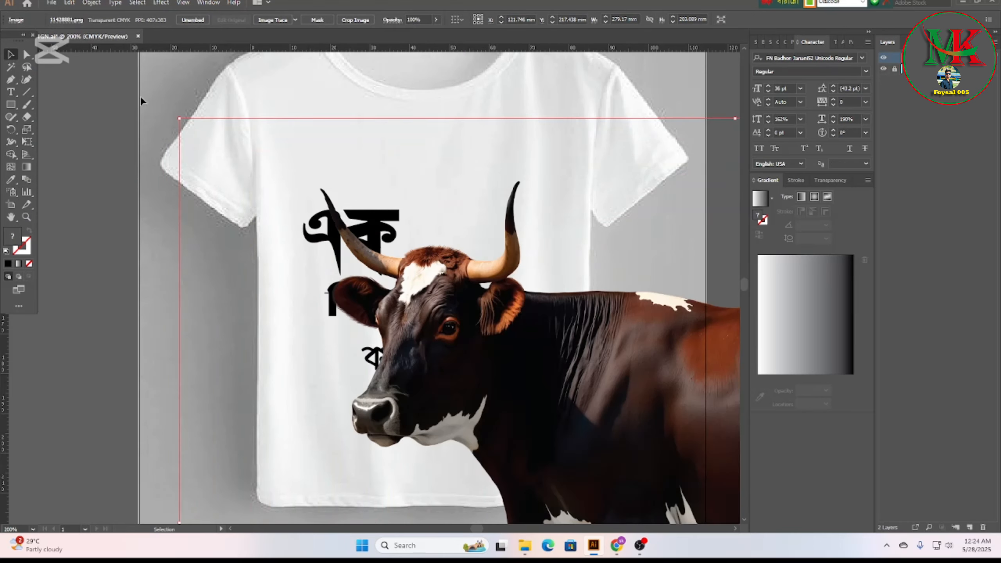
left_click_drag(180, 121, 640, 371)
left_click_drag(689, 429, 269, 153)
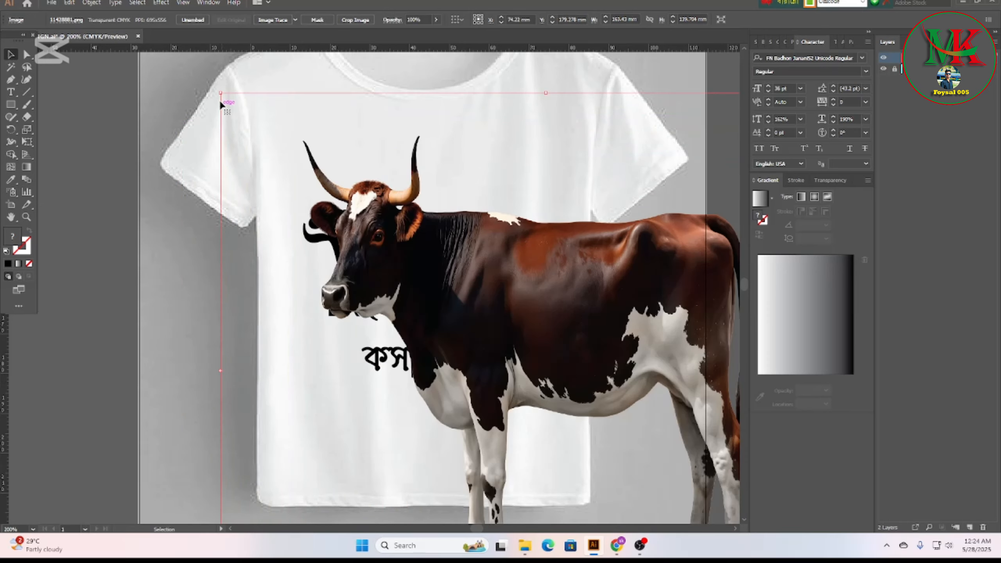
left_click_drag(221, 93, 590, 383)
left_click_drag(688, 440, 390, 195)
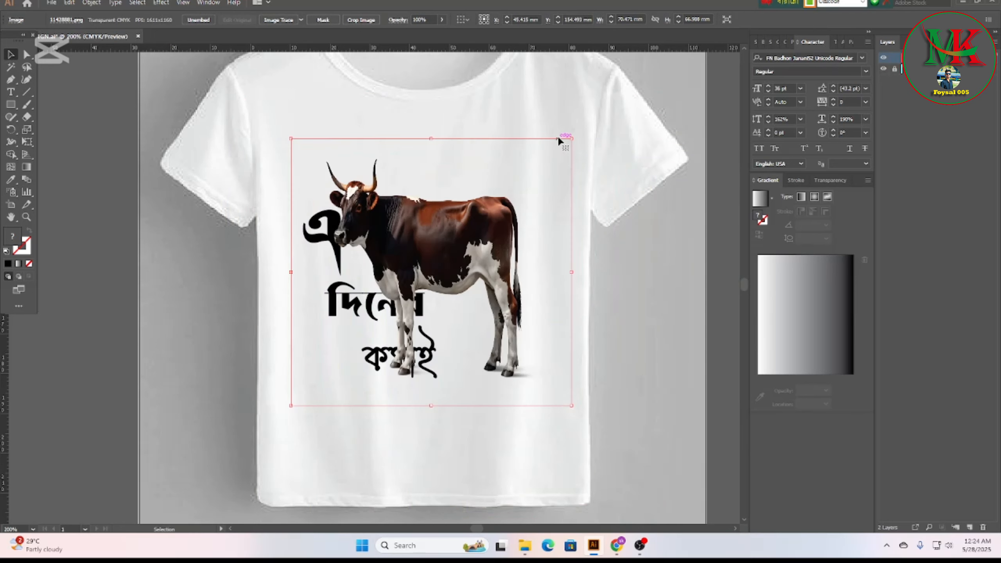
- Shrink the cow image to about 44.6 by 41.3 mm and move it to the right of "এক"
left_click_drag(571, 139, 476, 240)
left_click_drag(383, 302, 508, 255)
left_click_drag(564, 292, 584, 266)
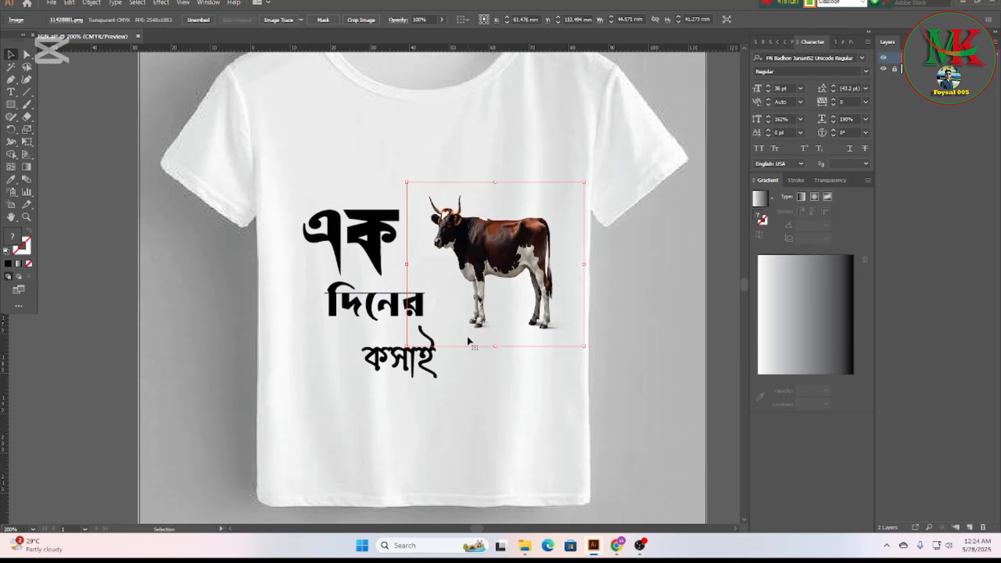
- Reduce the cow image to about 38.6 by 34.9 mm and shift it left, closer to the lettering
left_click_drag(406, 346, 430, 332)
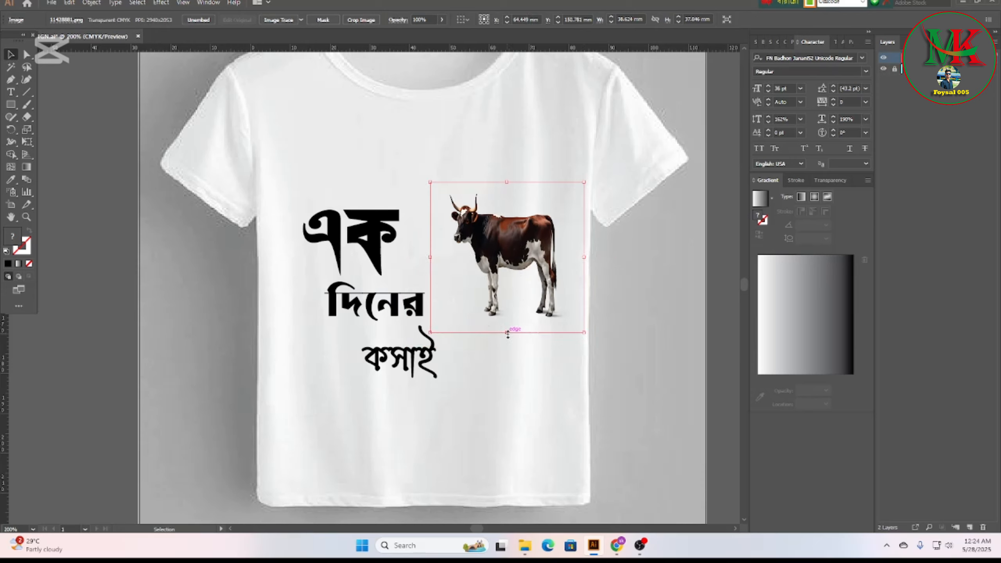
left_click_drag(507, 333, 507, 321)
left_click_drag(526, 252, 508, 256)
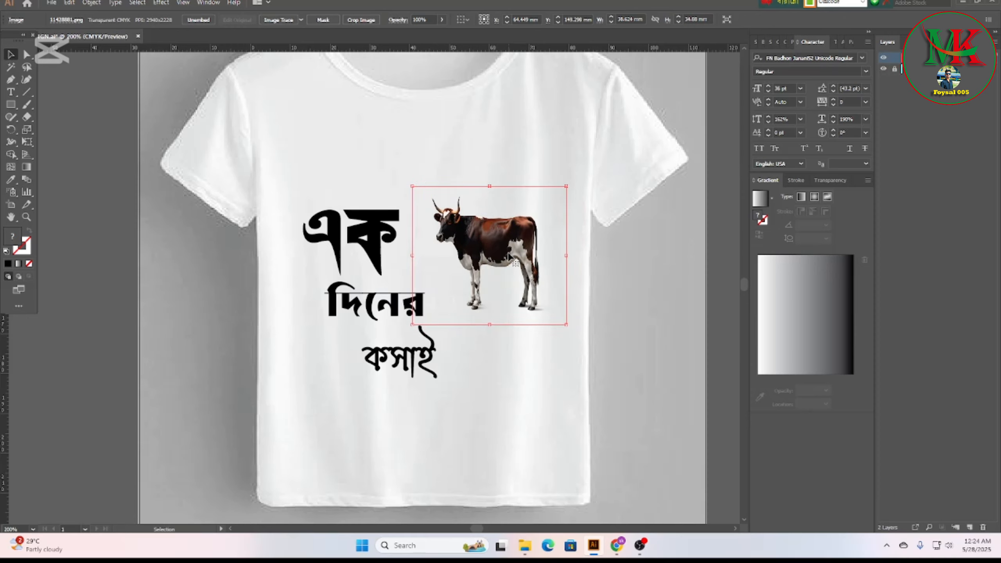
left_click(537, 369)
scroll(501, 434, "up", 2)
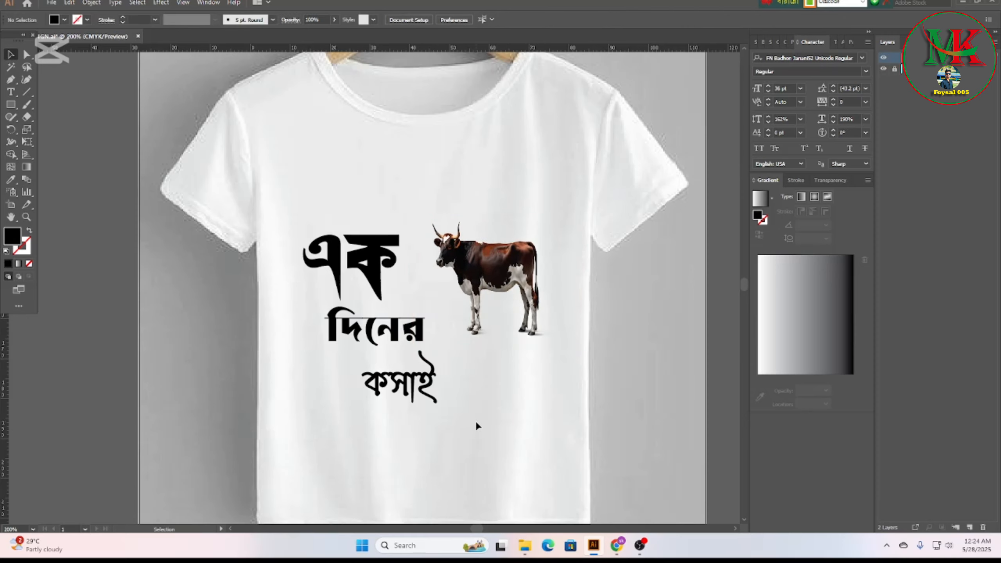
- Widen the word "কসাই" by setting its horizontal character scale to 184%
scroll(476, 426, "down", 2)
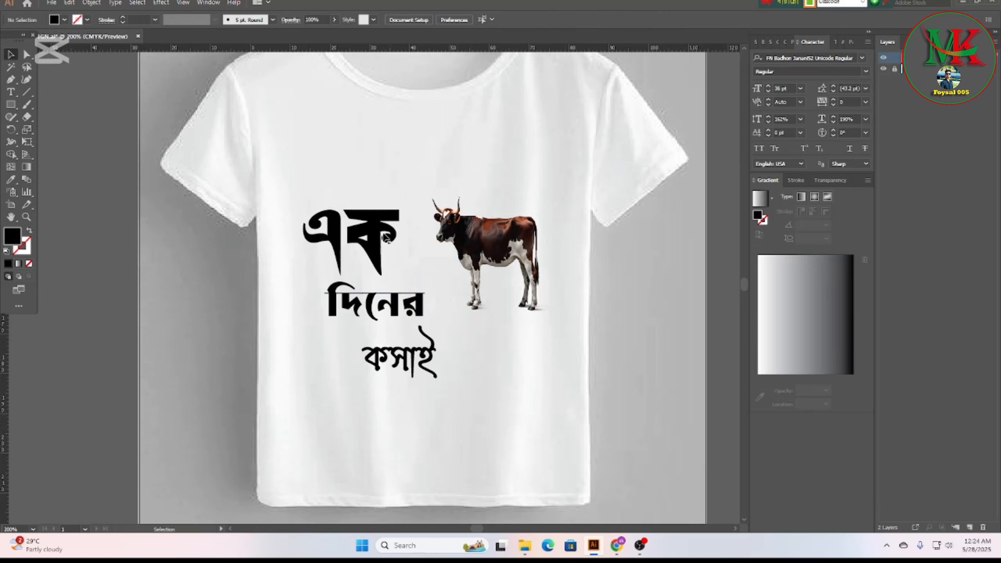
key("ctrl+1")
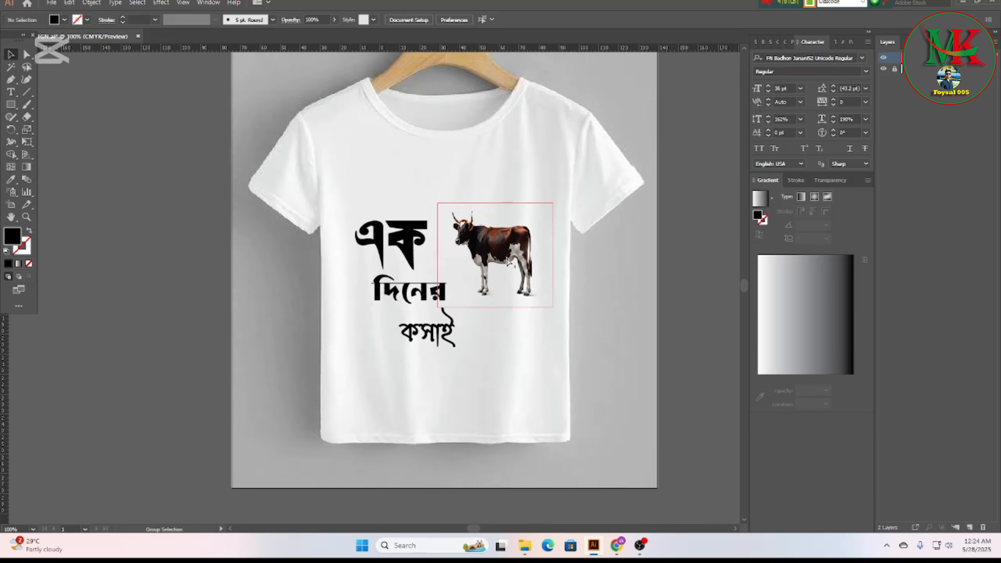
key("ctrl")
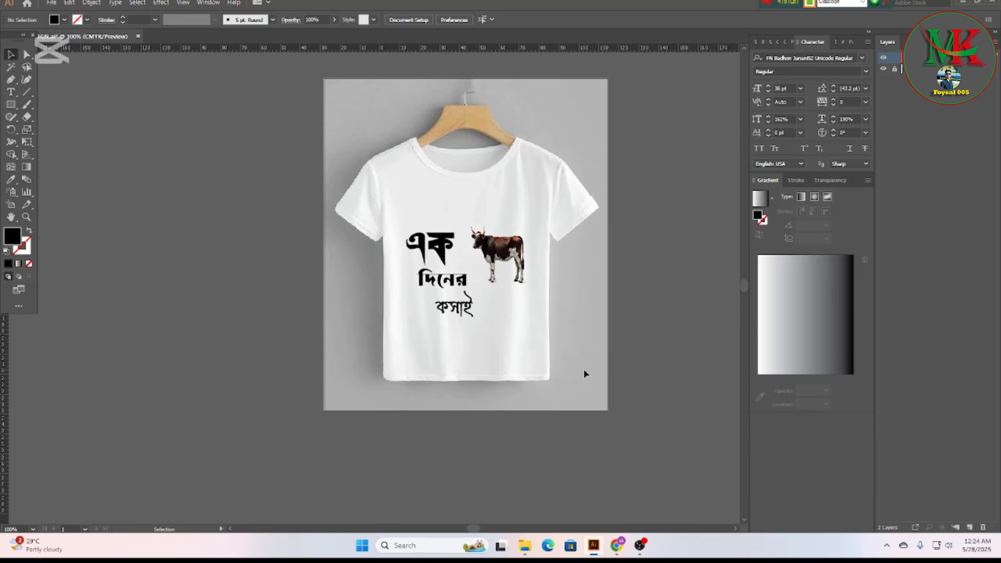
scroll(583, 370, "left", 1)
scroll(583, 369, "up", 1)
scroll(583, 364, "up", 2)
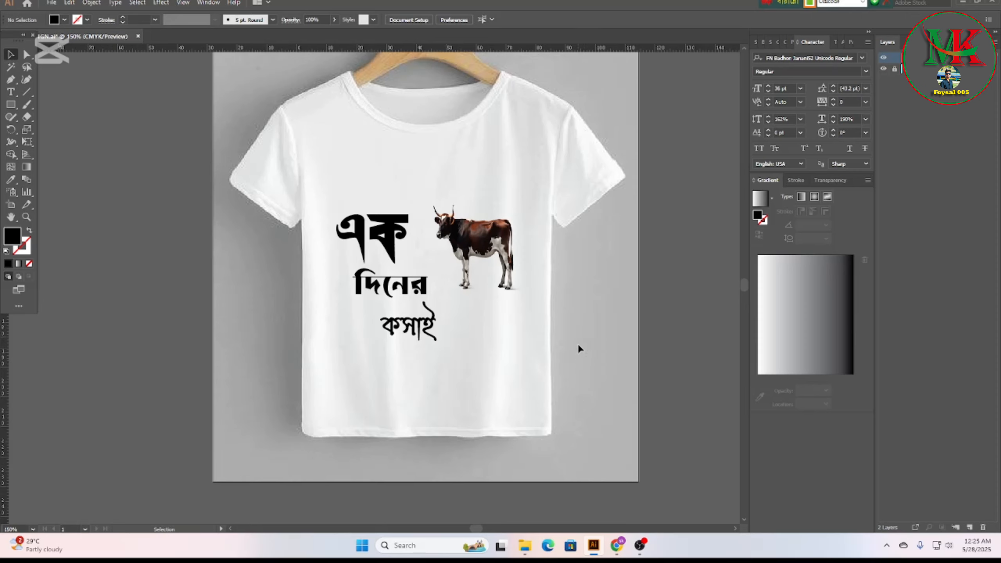
scroll(556, 272, "up", 1)
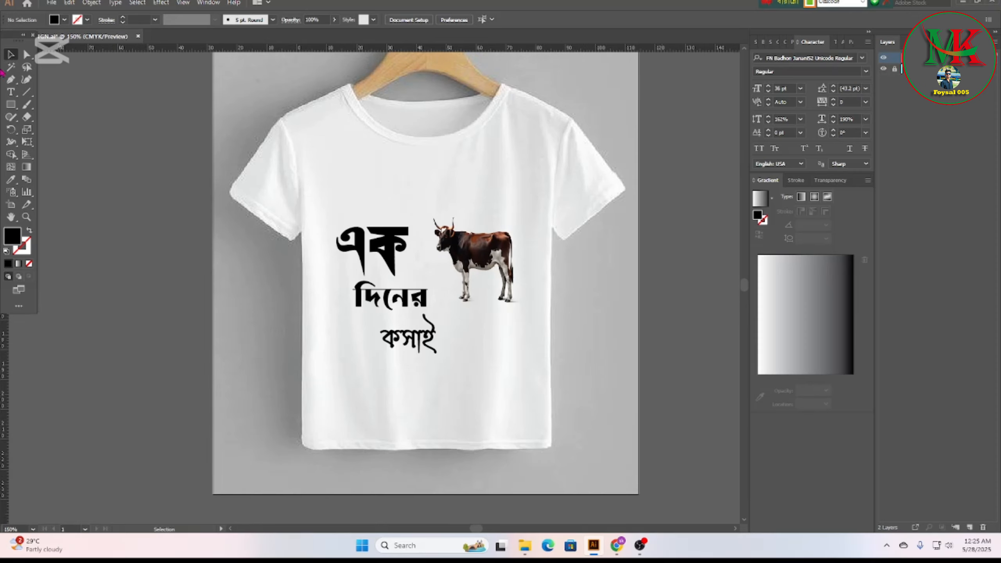
left_click(417, 343)
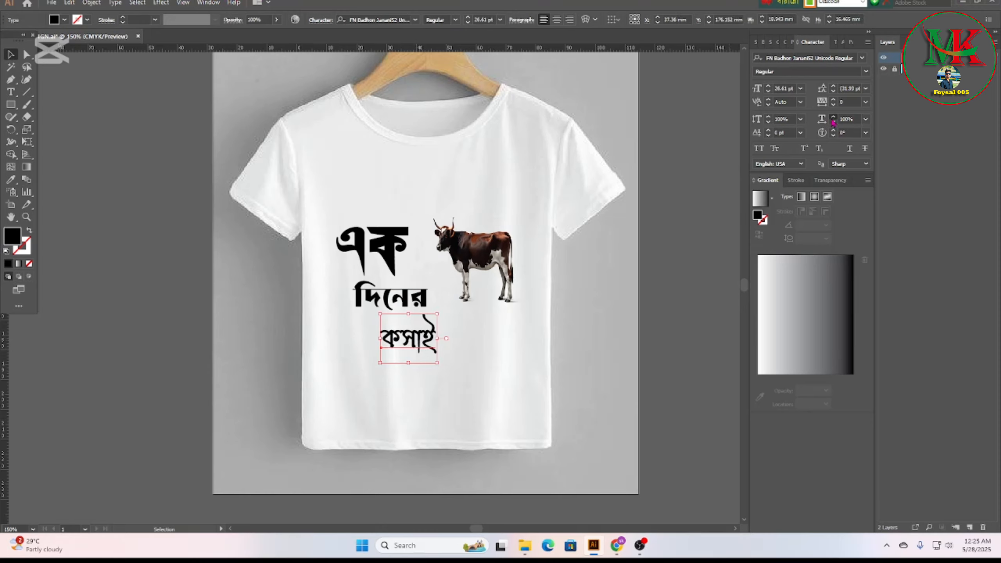
left_click_drag(833, 123, 833, 123)
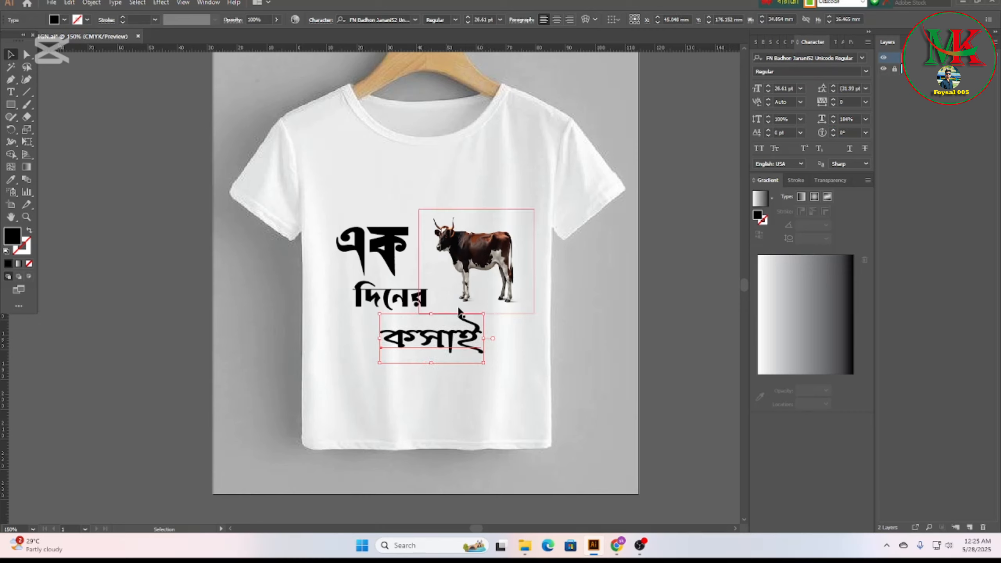
- Try to widen the word "দিনের" by raising its horizontal character scale to 259%
left_click(390, 296)
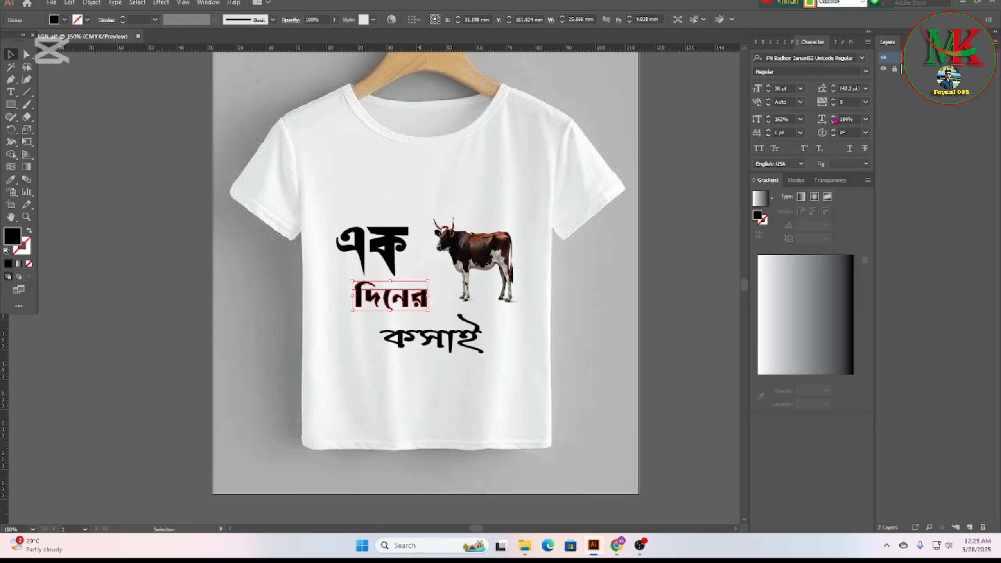
left_click_drag(834, 118, 834, 118)
left_click(613, 333)
left_click(417, 301)
left_click(502, 353)
left_click(430, 342)
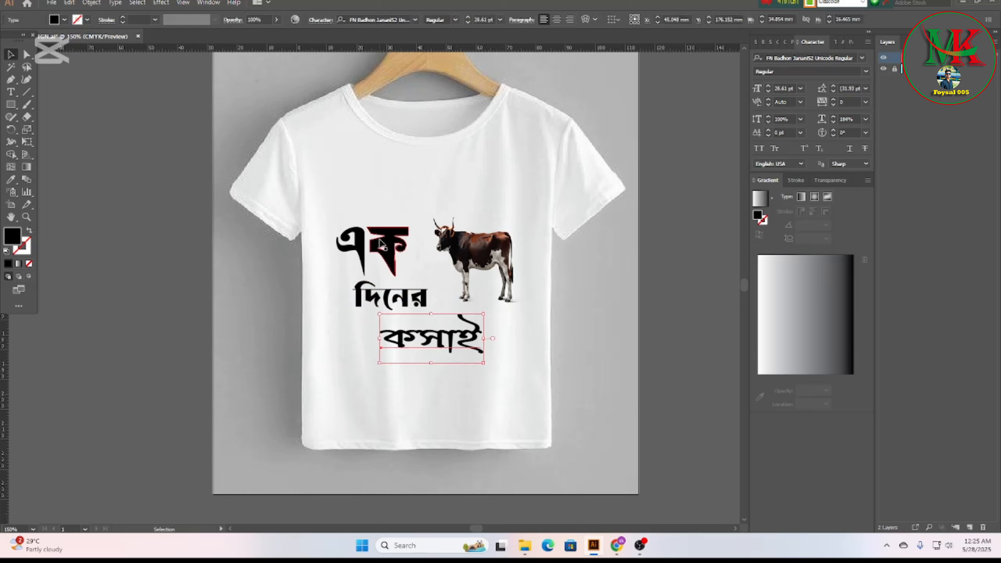
left_click(216, 301)
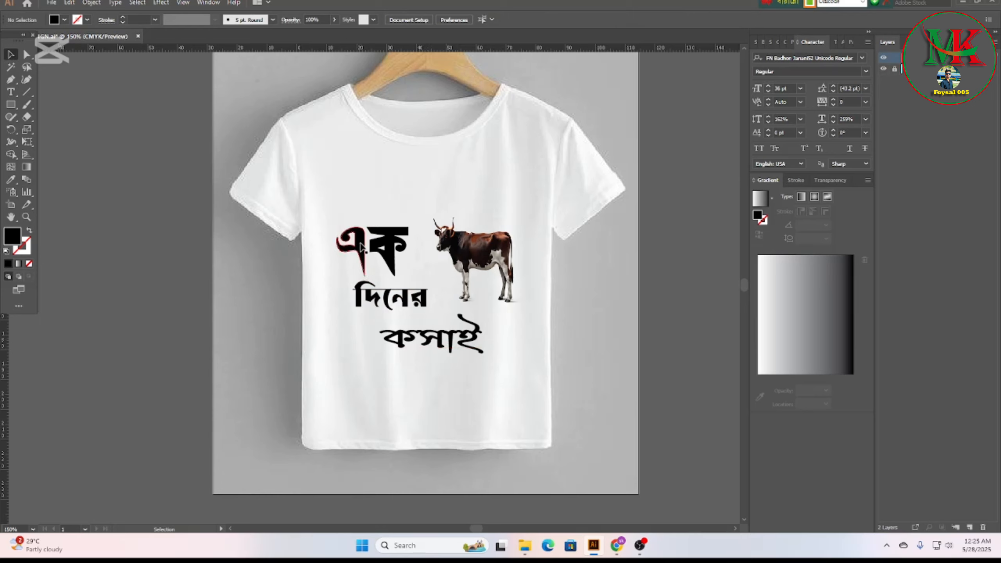
- Fill the word "এক" with red
left_click(379, 248)
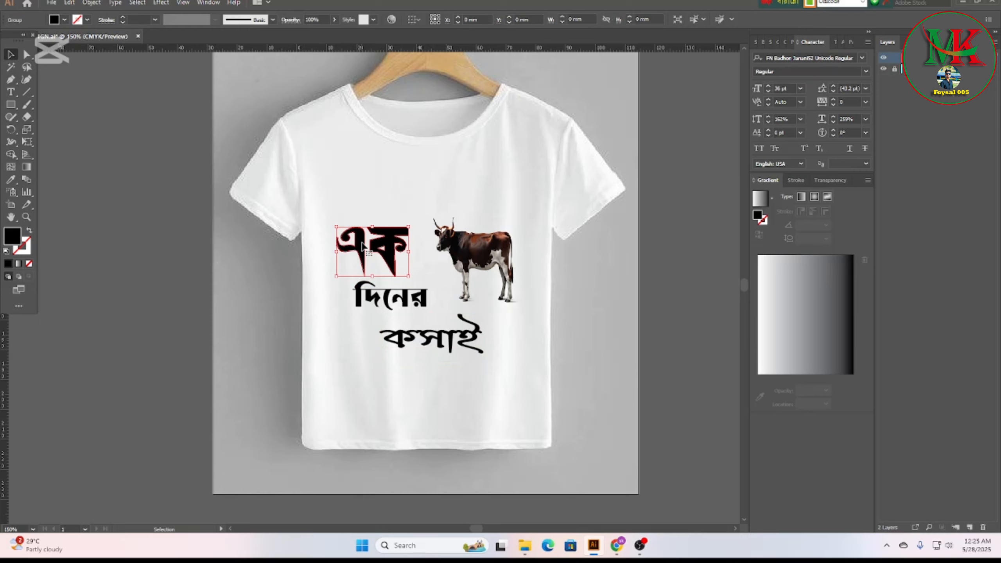
left_click(65, 20)
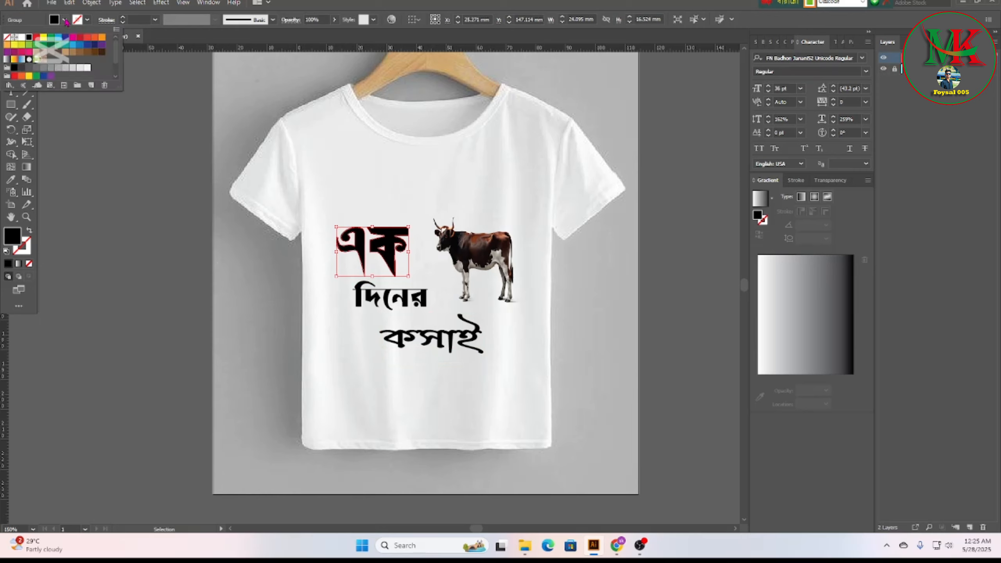
left_click(36, 38)
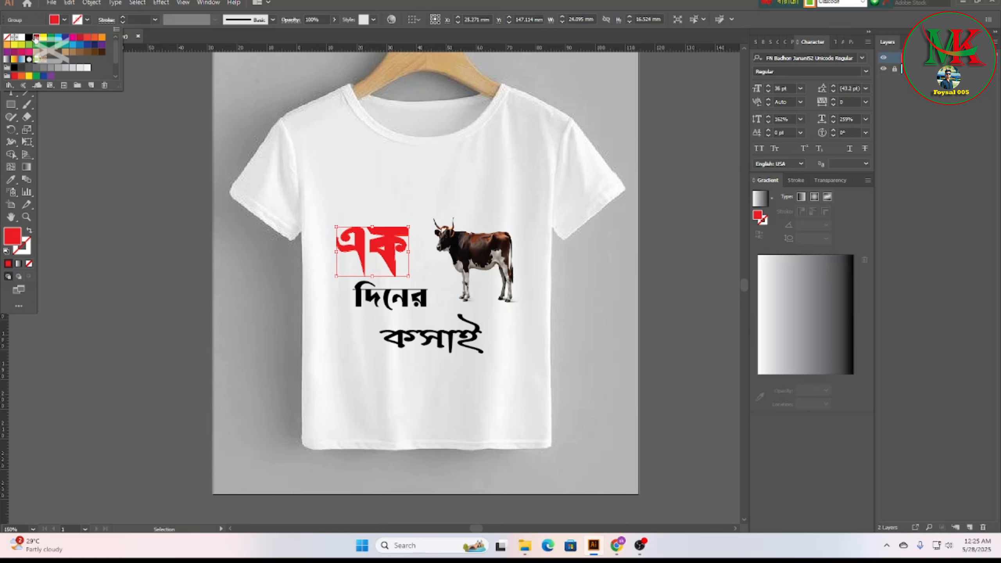
left_click(601, 314)
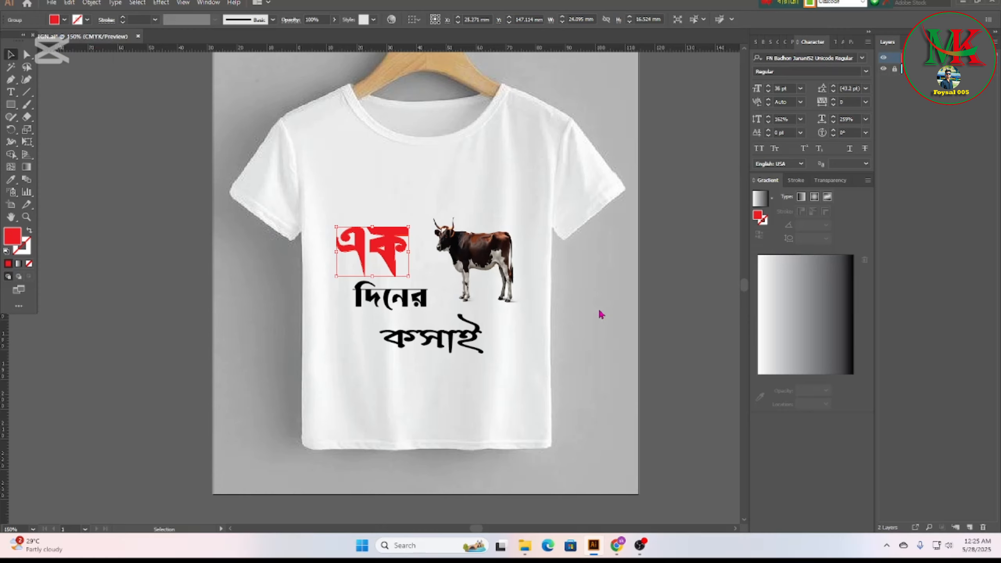
- Fill the word "দিনের" with green
left_click(410, 297)
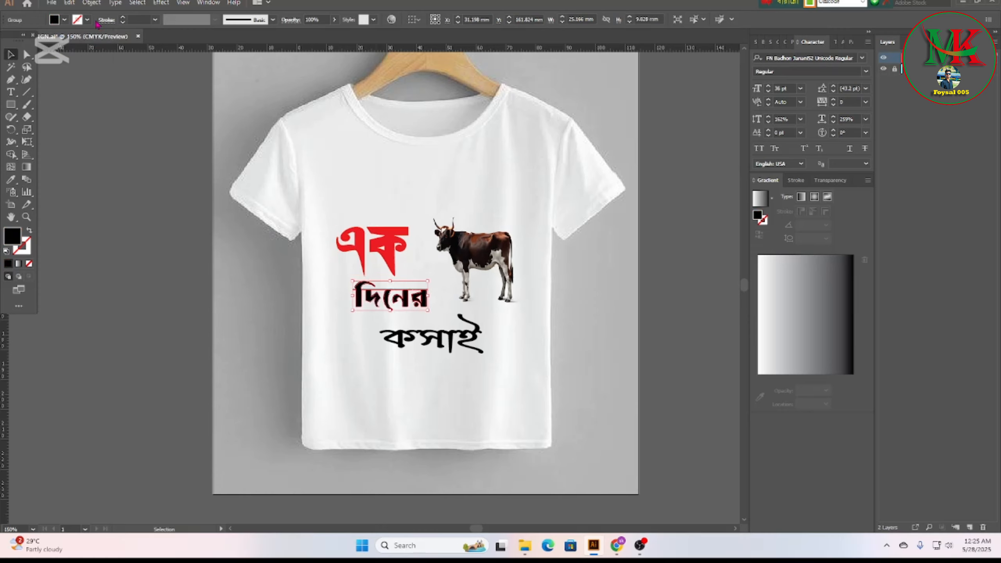
left_click(64, 20)
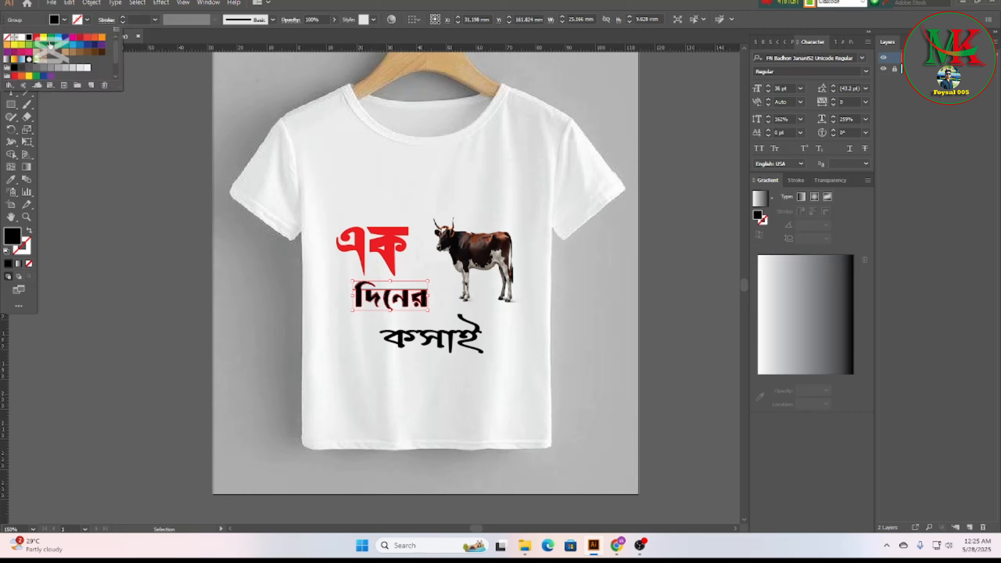
left_click(50, 37)
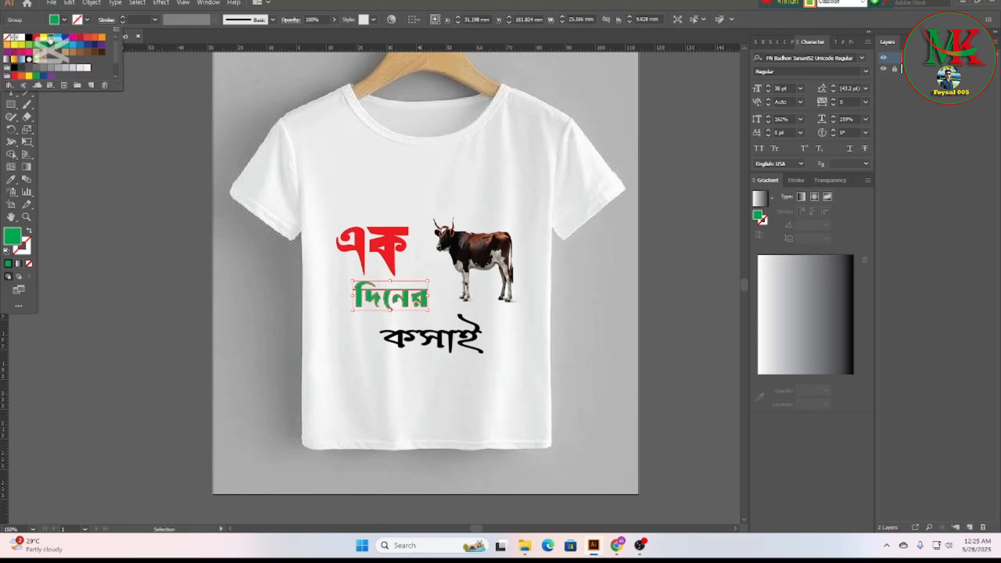
left_click(459, 367)
left_click(459, 370)
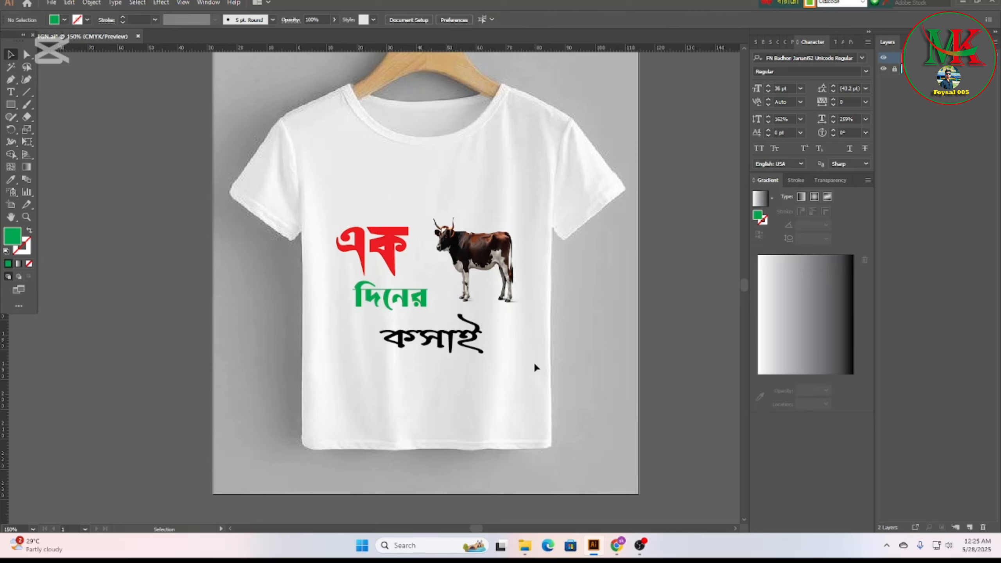
- Change the fill of the word "এক" to green
left_click(437, 342)
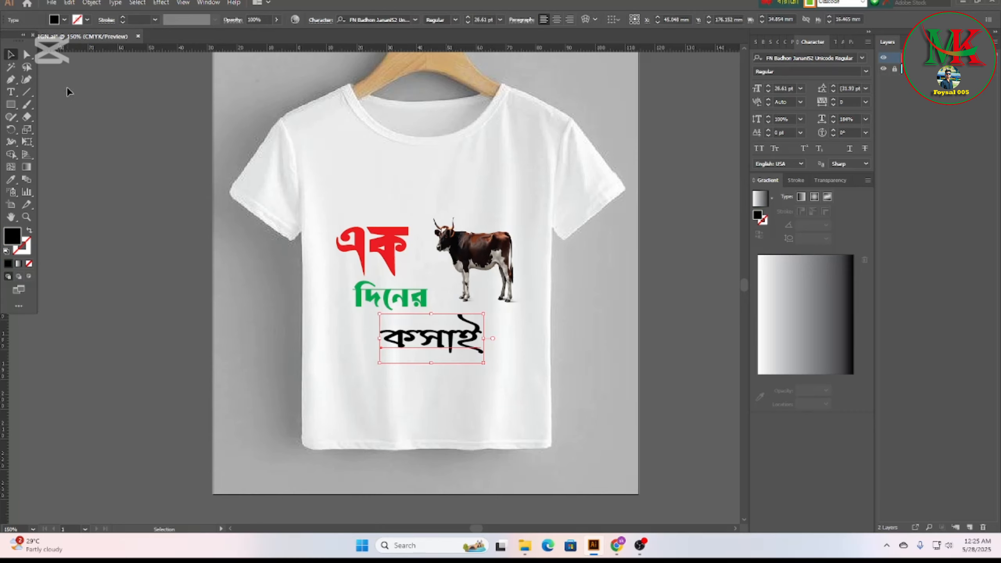
left_click(394, 265)
left_click(65, 19)
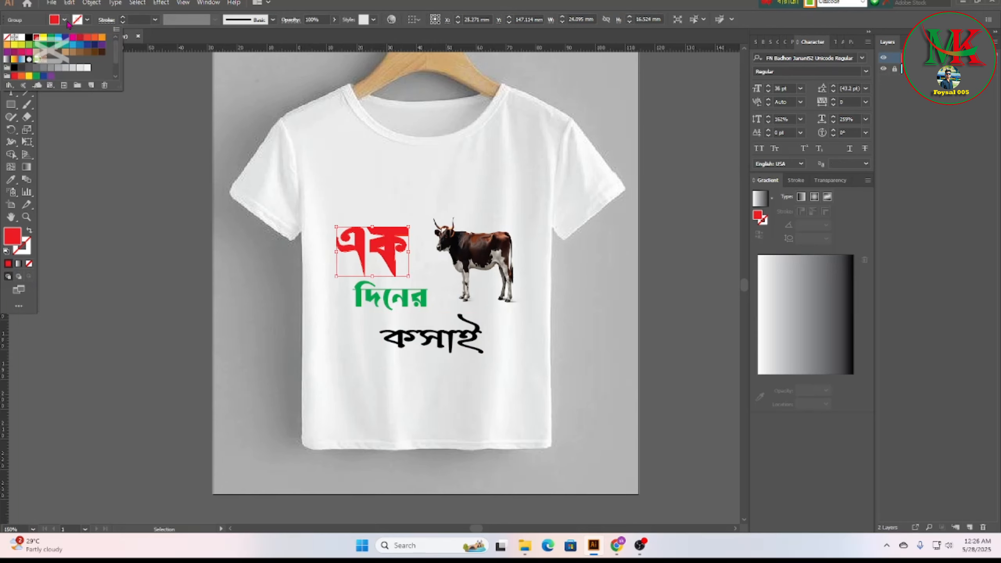
left_click(51, 38)
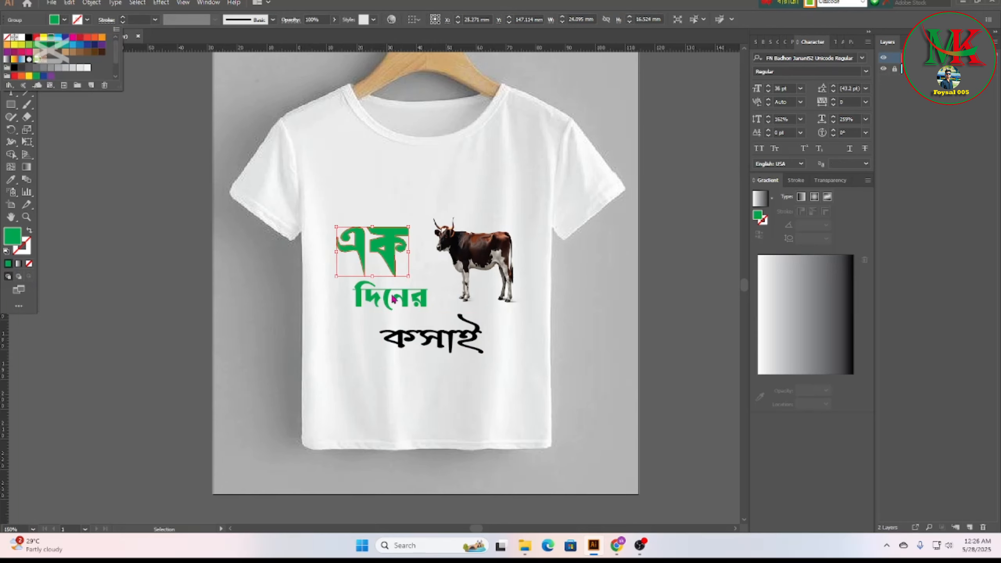
- Change the fill of the word "দিনের" to red and deselect the lettering
double_click(404, 303)
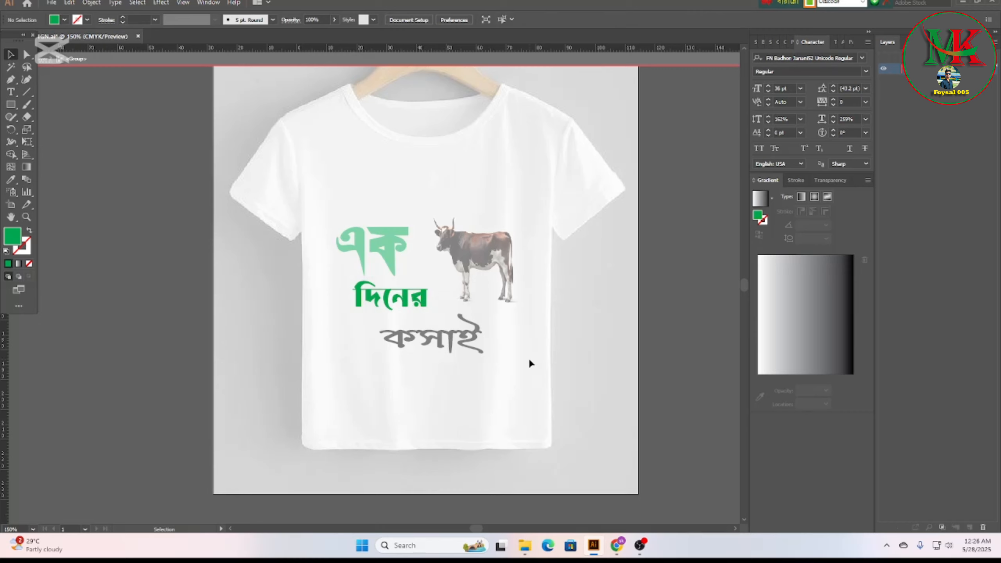
key("Escape")
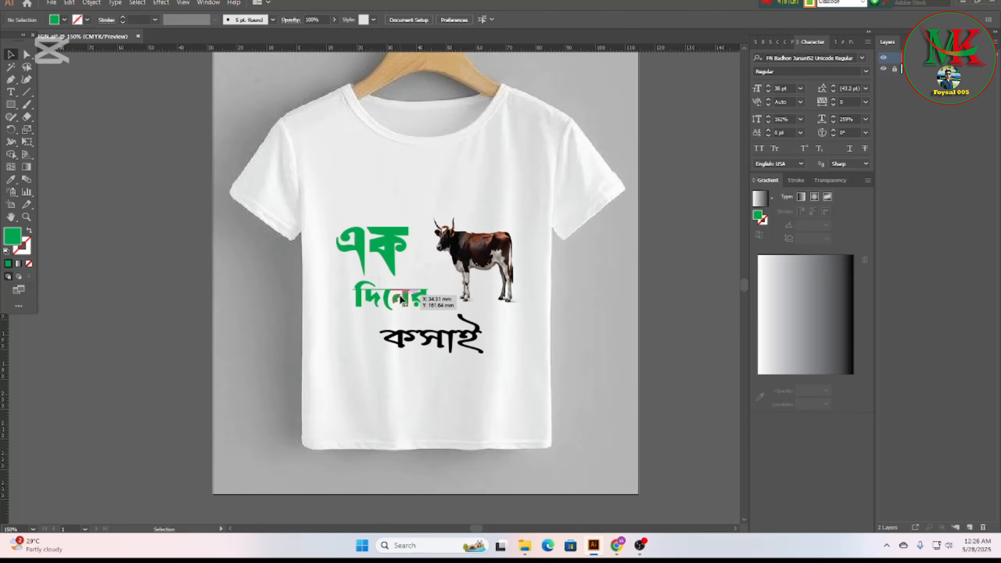
left_click(65, 20)
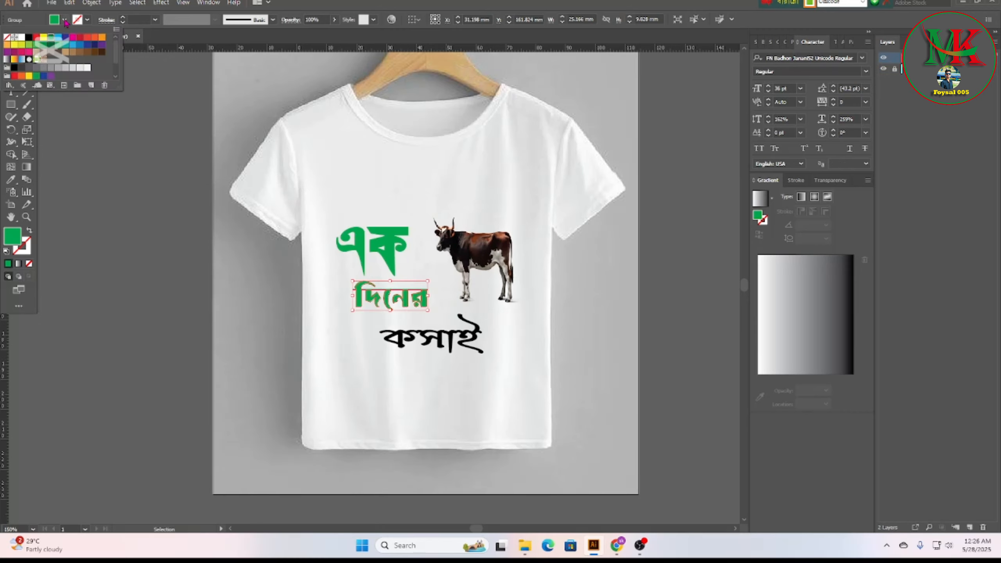
left_click(37, 37)
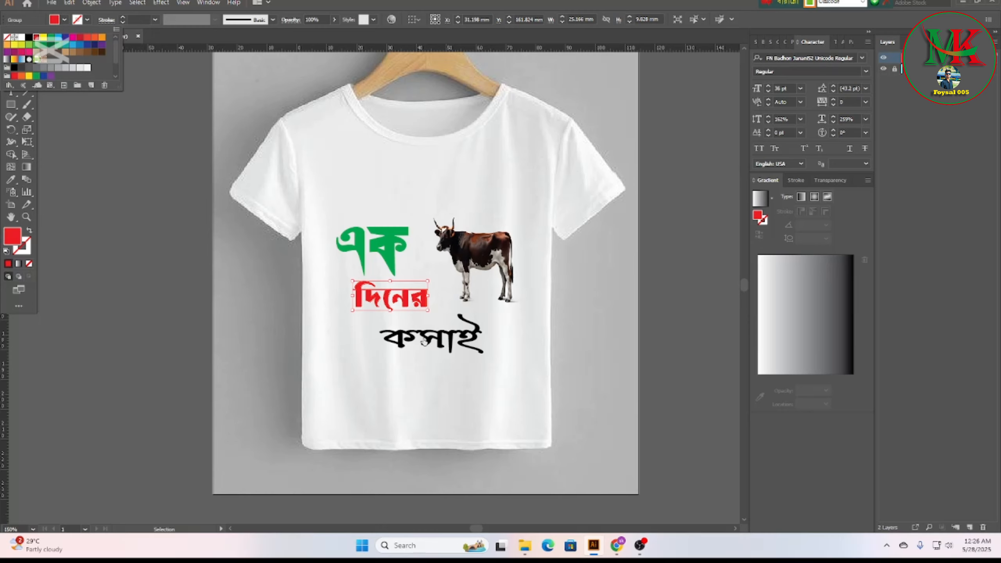
left_click(423, 341)
left_click(608, 369)
- Move the cow image slightly left and down, closer to the lettering
scroll(618, 356, "up", 1)
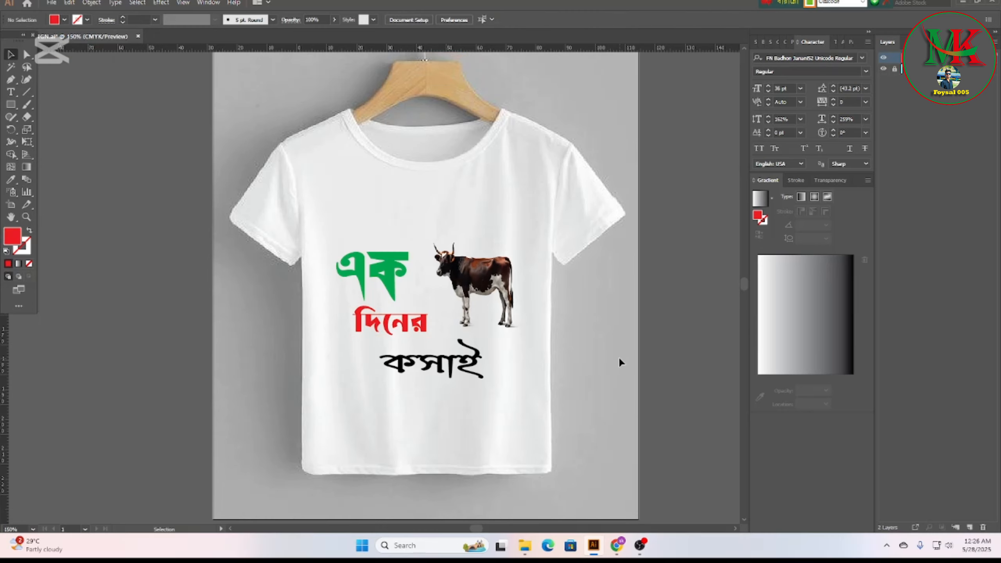
scroll(604, 335, "down", 1)
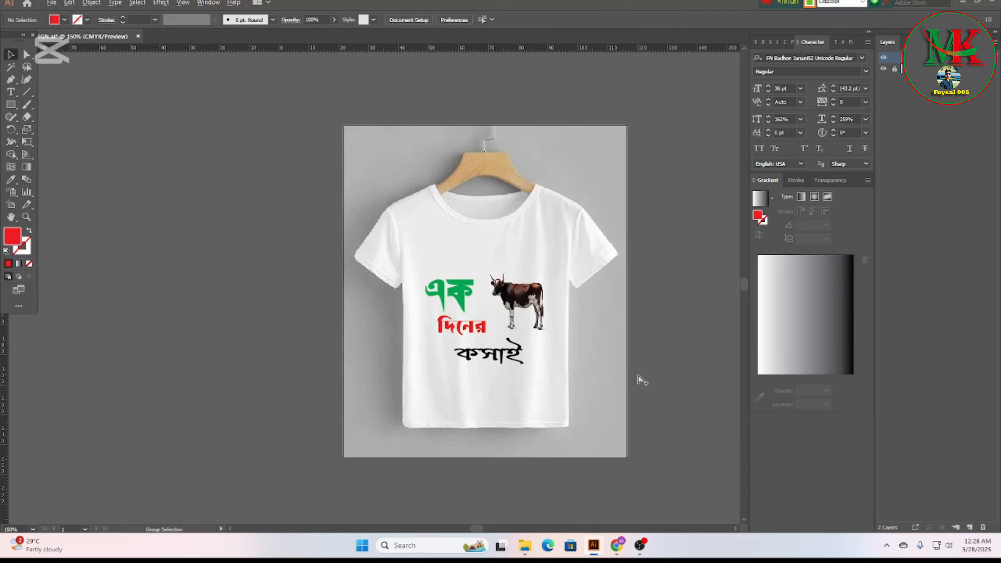
scroll(638, 364, "down", 1)
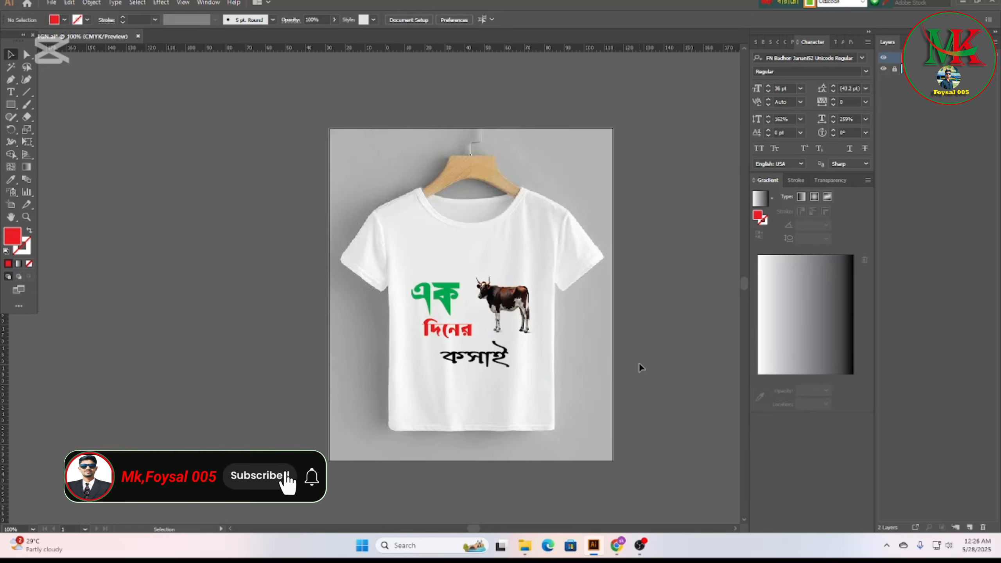
scroll(639, 364, "up", 1)
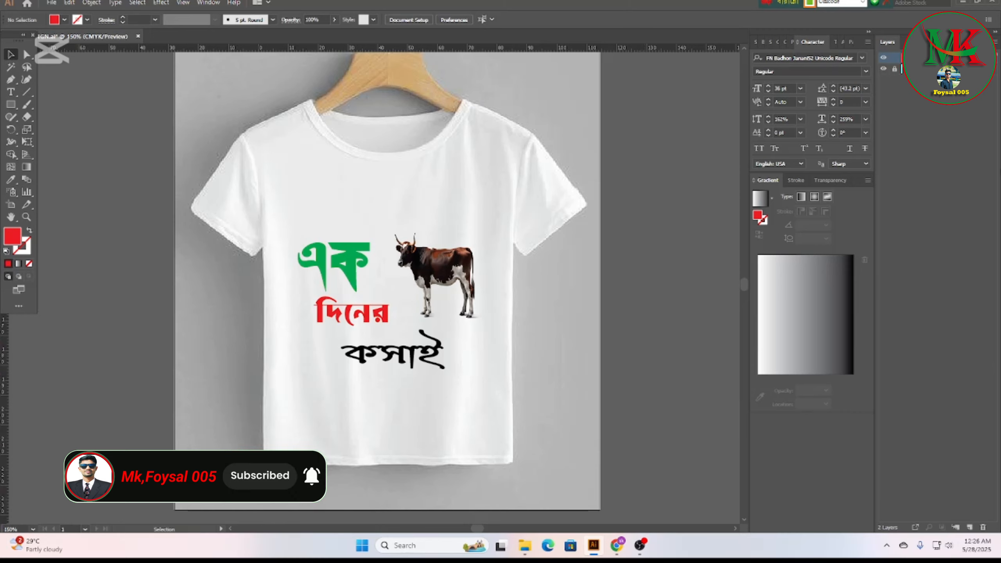
left_click(492, 293)
left_click_drag(455, 282, 458, 295)
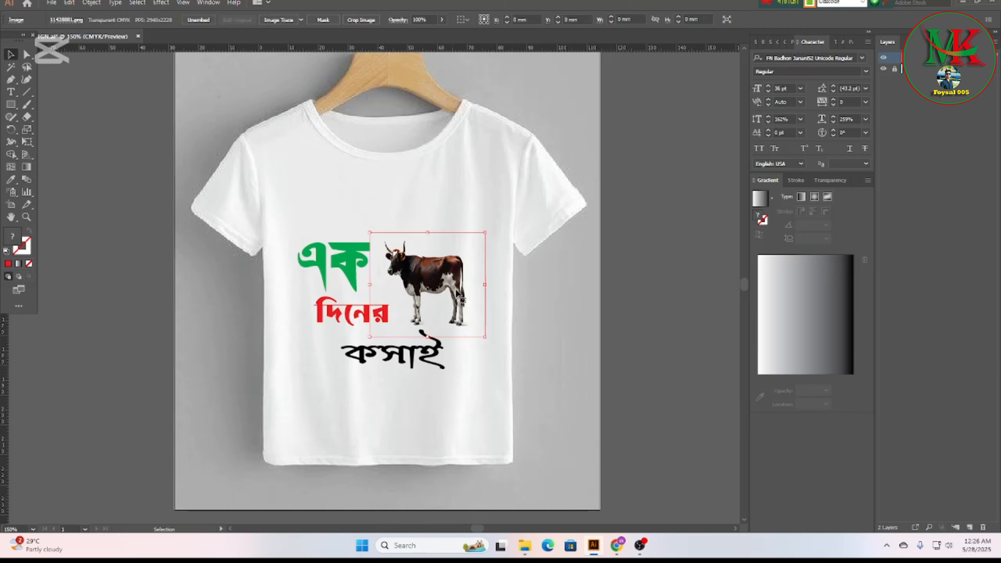
left_click(579, 319)
- Group the three words and the cow image into one object
scroll(583, 316, "down", 1)
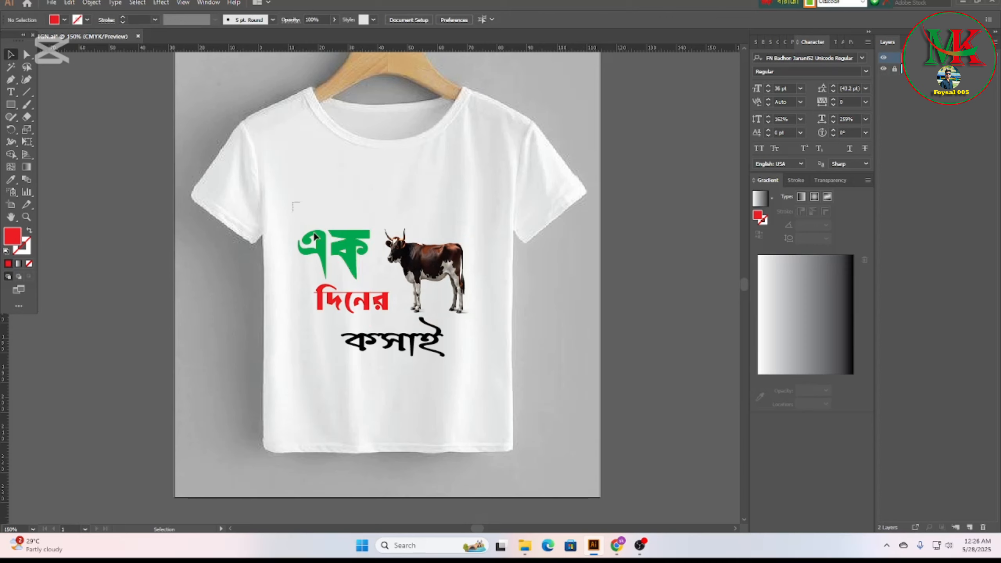
left_click_drag(314, 236, 478, 355)
right_click(429, 266)
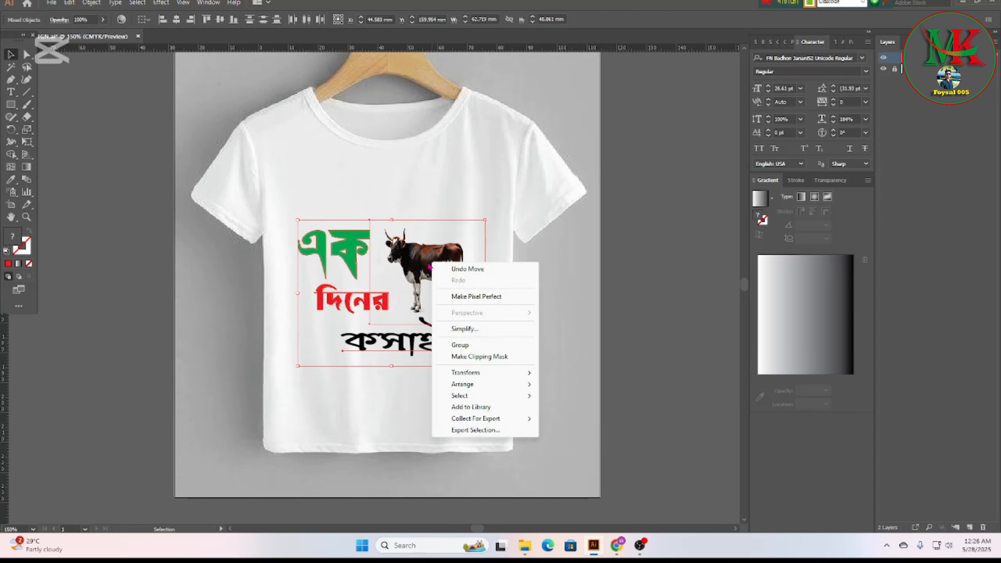
left_click(473, 346)
left_click(641, 324)
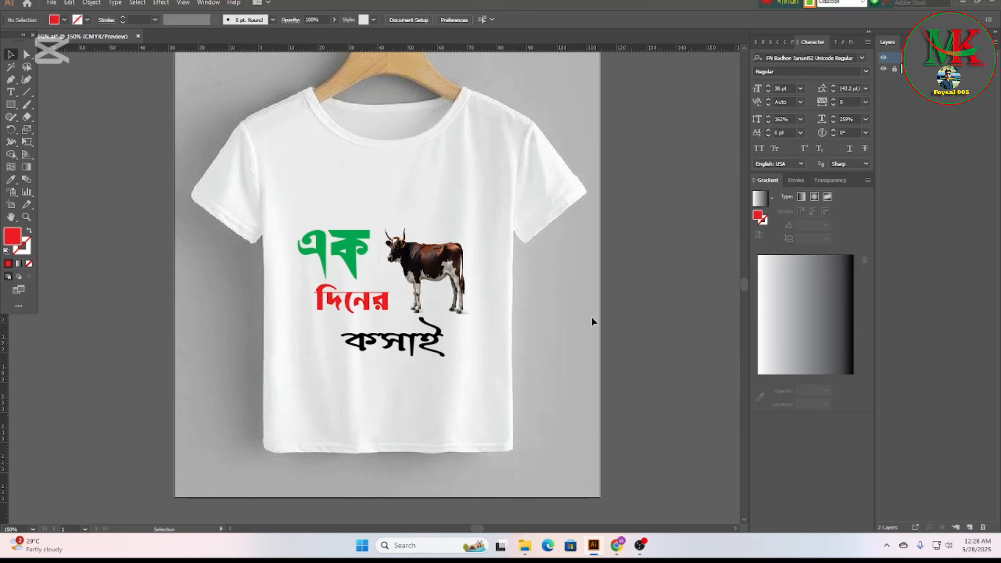
scroll(561, 291, "down", 1)
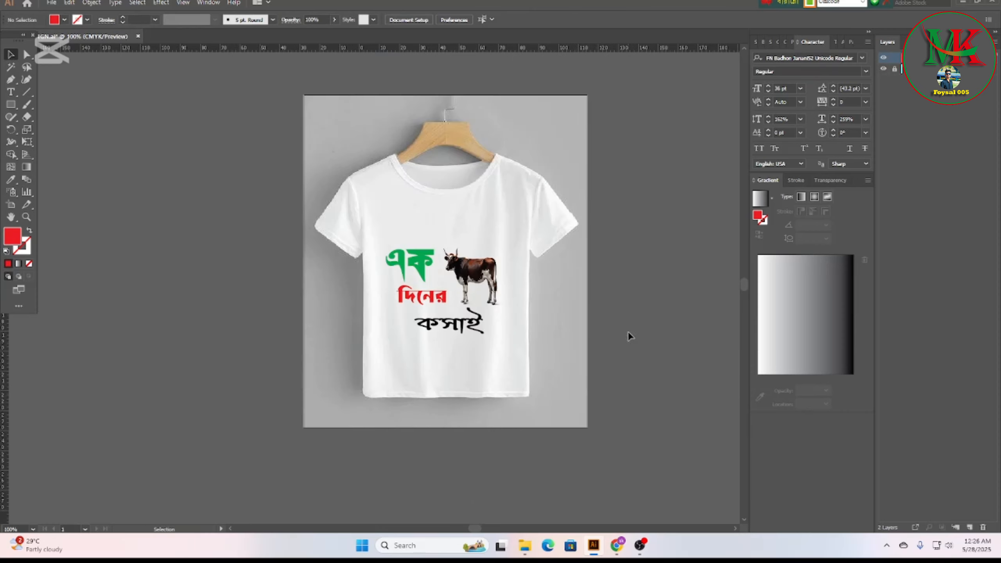
scroll(628, 332, "up", 1)
scroll(516, 320, "down", 1)
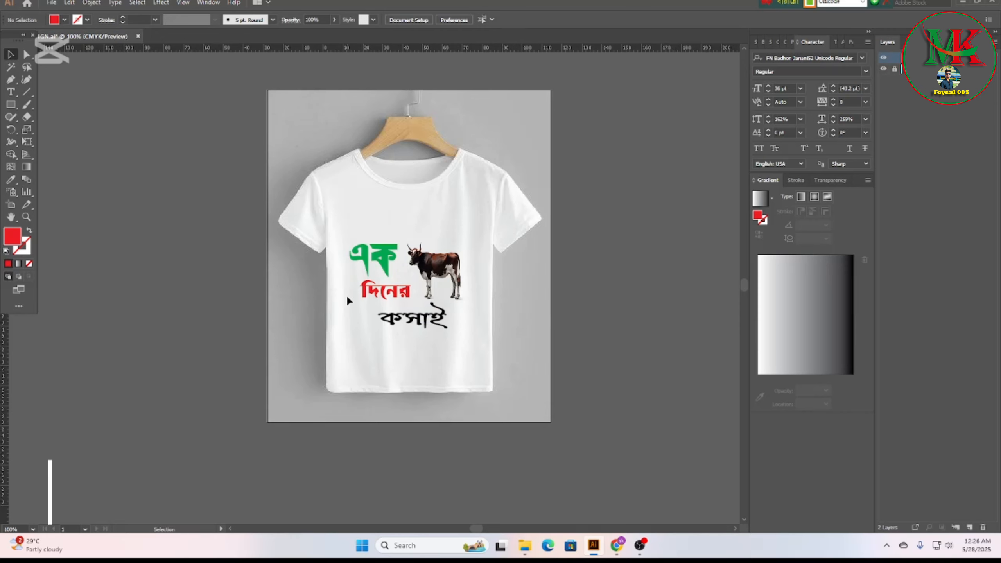
- Ungroup the three words and the cow image so that each can be edited separately
scroll(346, 293, "up", 1)
scroll(414, 293, "up", 2)
scroll(414, 293, "up", 1)
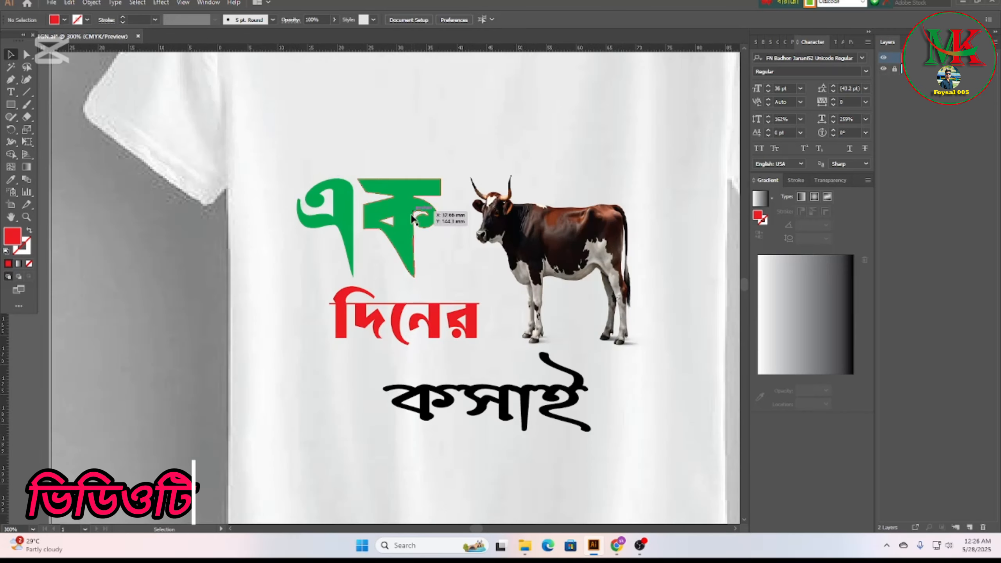
key("ctrl+a")
key("ctrl+g")
right_click(406, 222)
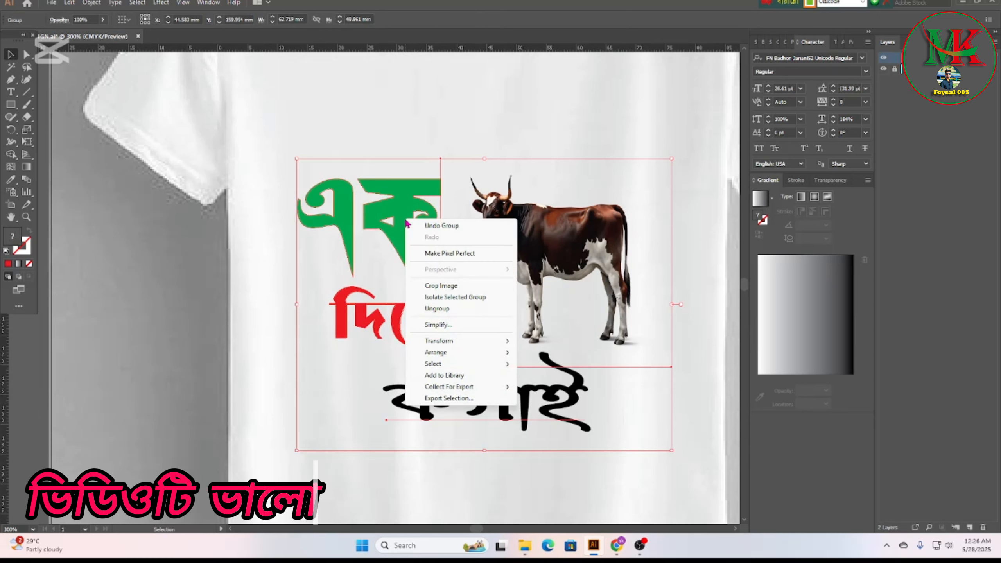
left_click(451, 309)
left_click(434, 223)
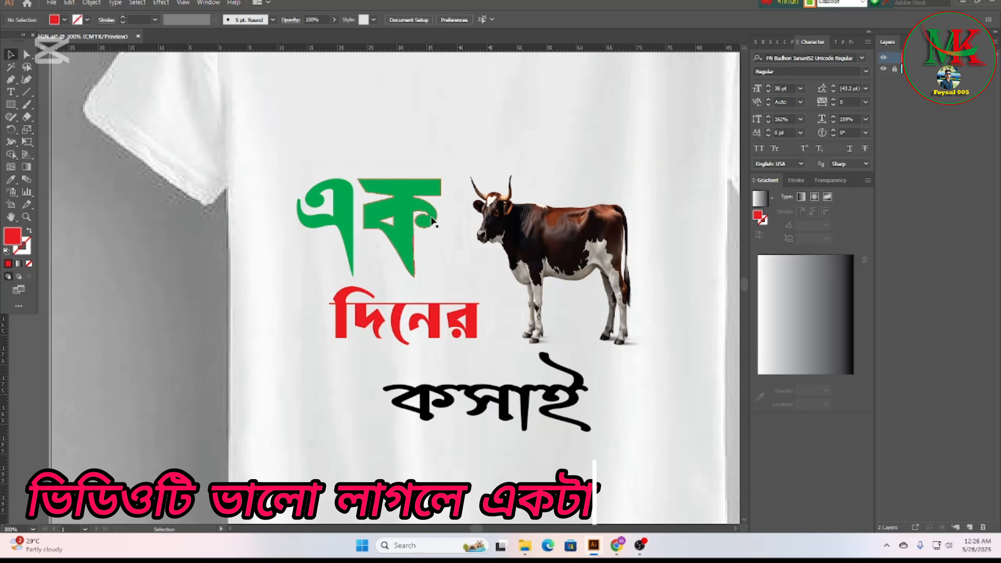
- Apply a black stroke to the green word "এক" and deselect it
left_click(401, 197)
left_click(88, 21)
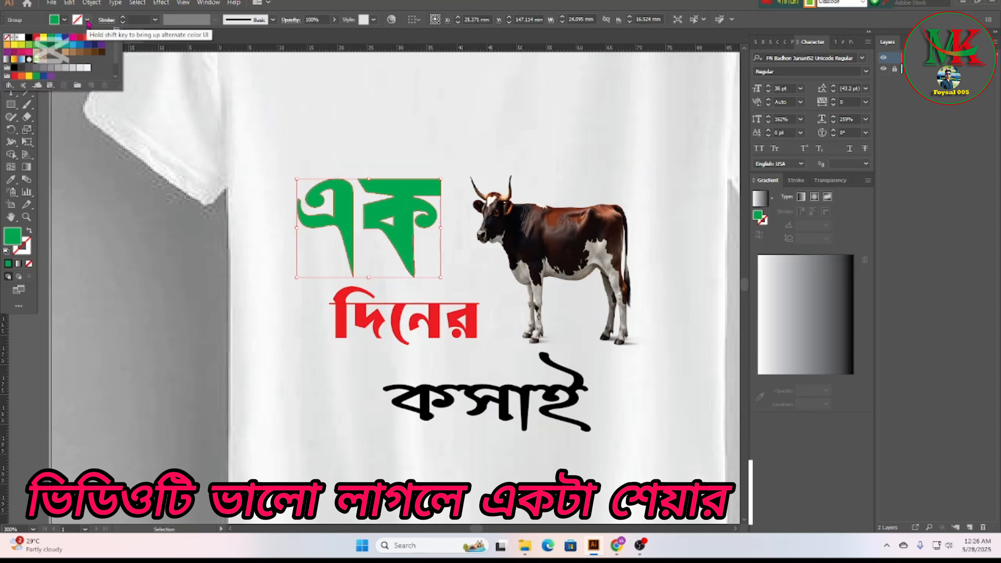
left_click(28, 38)
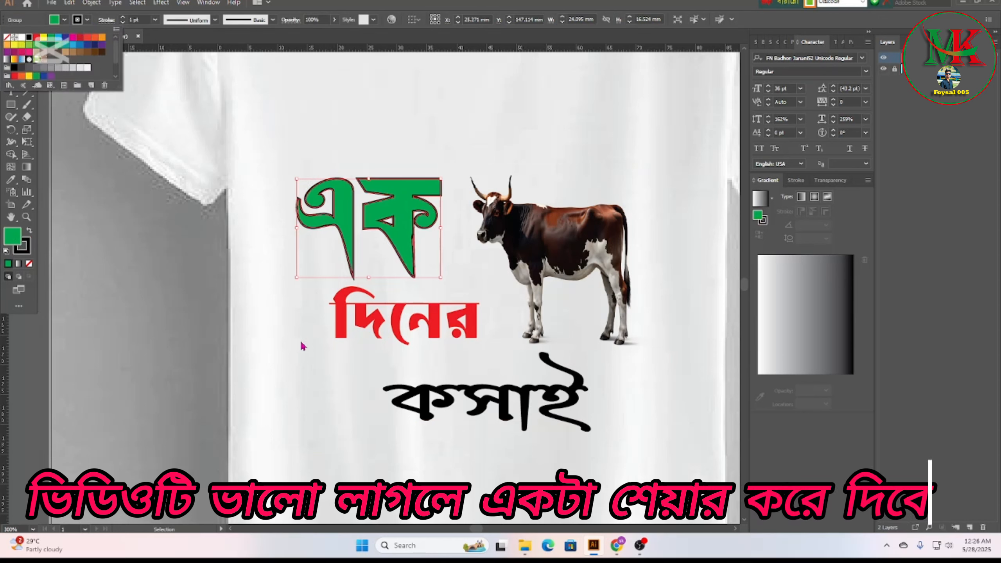
left_click(169, 280)
left_click(169, 281)
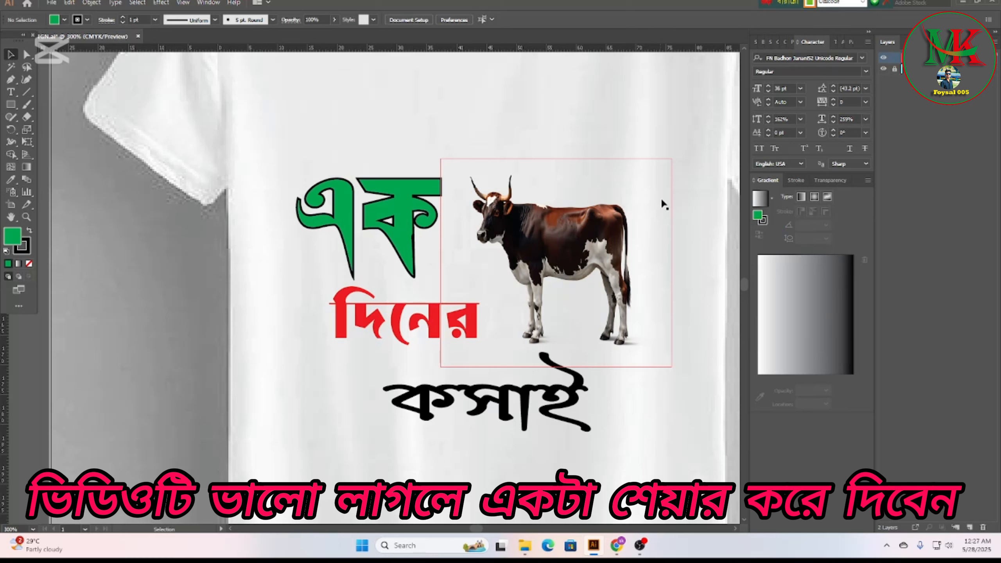
- Set the stroke of the word "এক" to red and deselect it
left_click(406, 194)
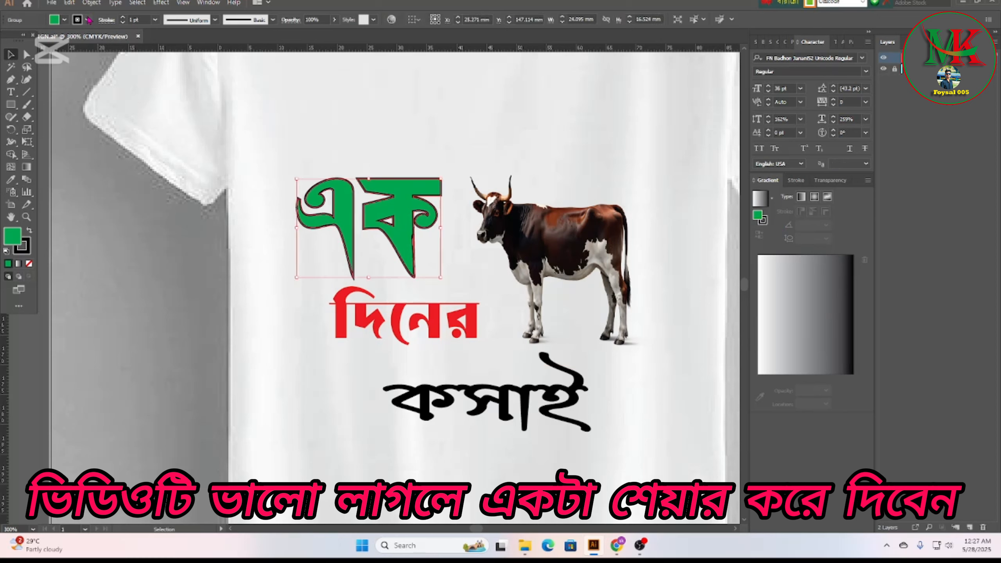
left_click(88, 20)
left_click(37, 37)
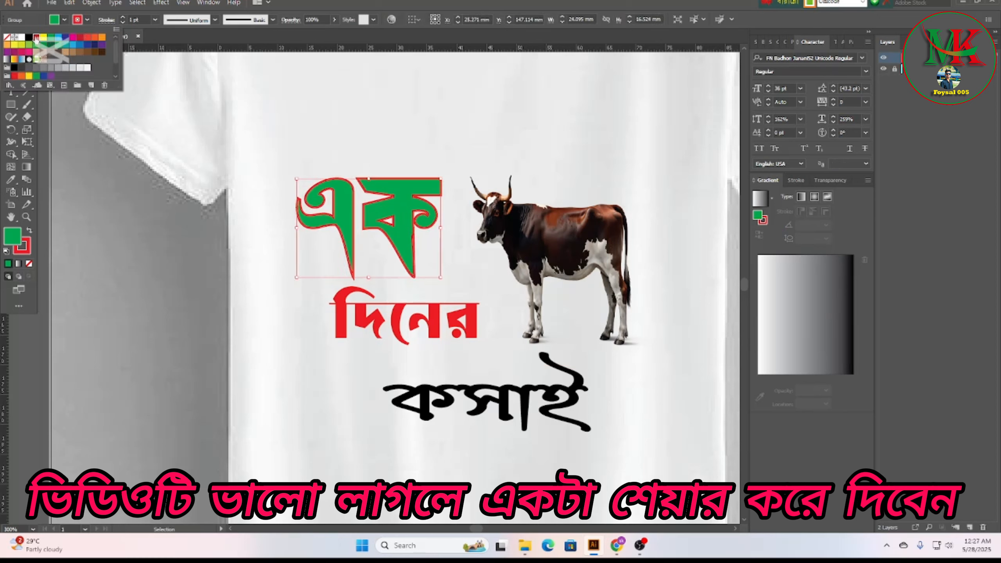
left_click(154, 265)
left_click(154, 265)
- Add a green stroke to the red word "দিনের" and deselect it
left_click(337, 327)
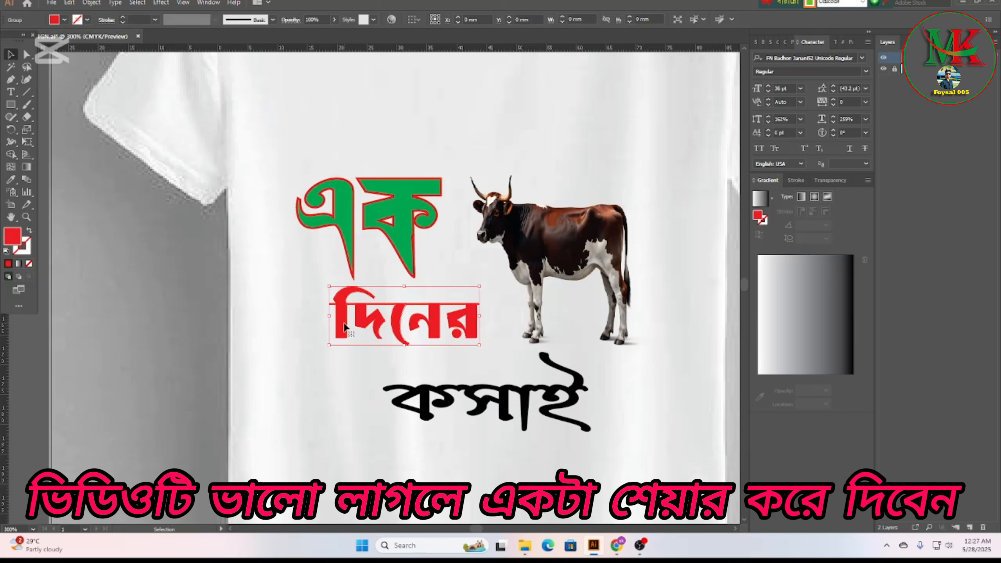
left_click(87, 20)
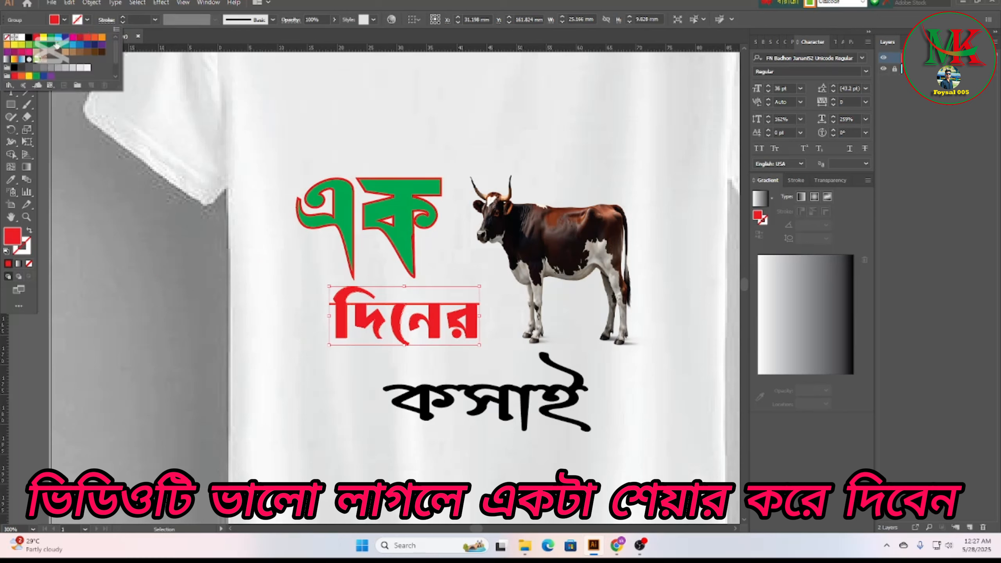
left_click(51, 38)
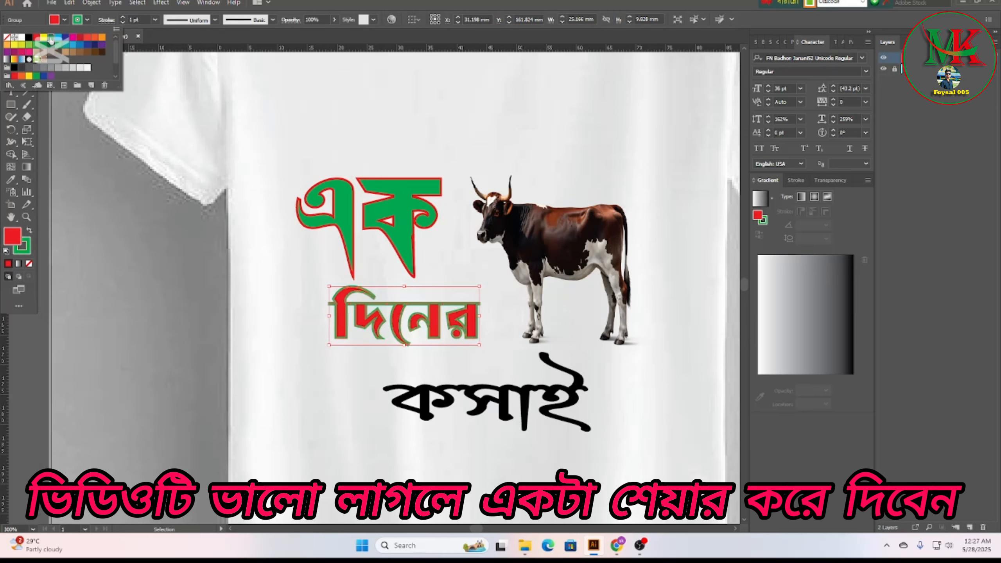
left_click(354, 411)
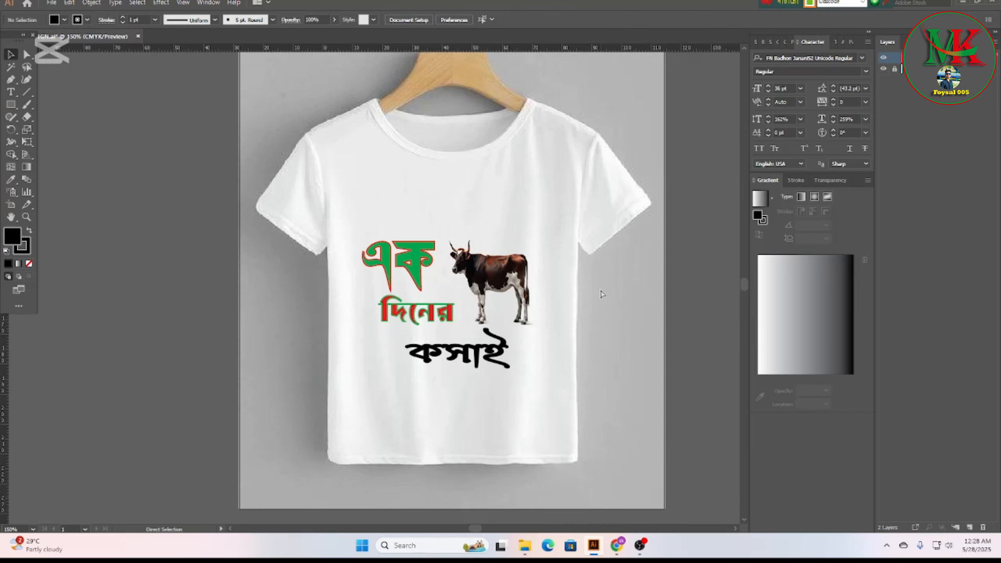
scroll(602, 294, "up", 1)
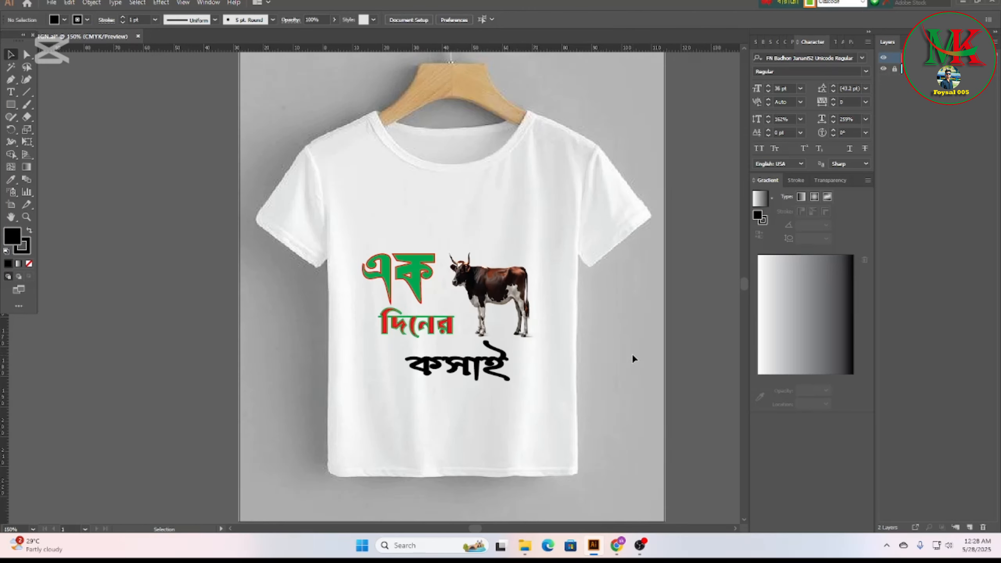